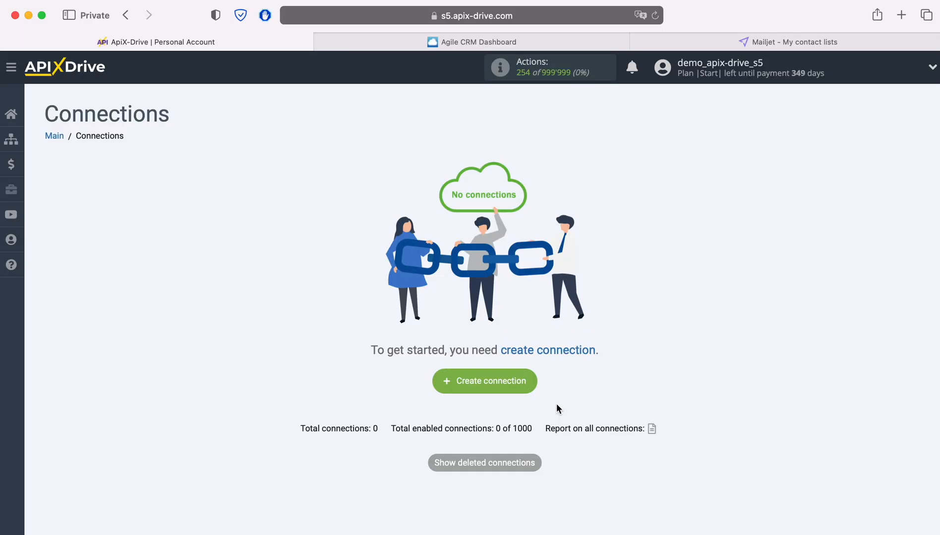
# Create a new connection and set Agile CRM as its data source system.
pyautogui.click(527, 379)
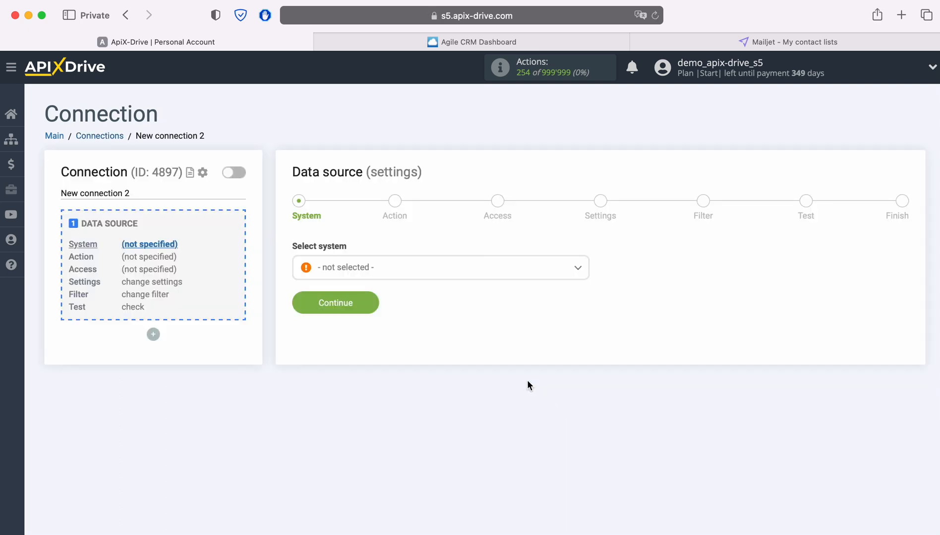
pyautogui.click(410, 274)
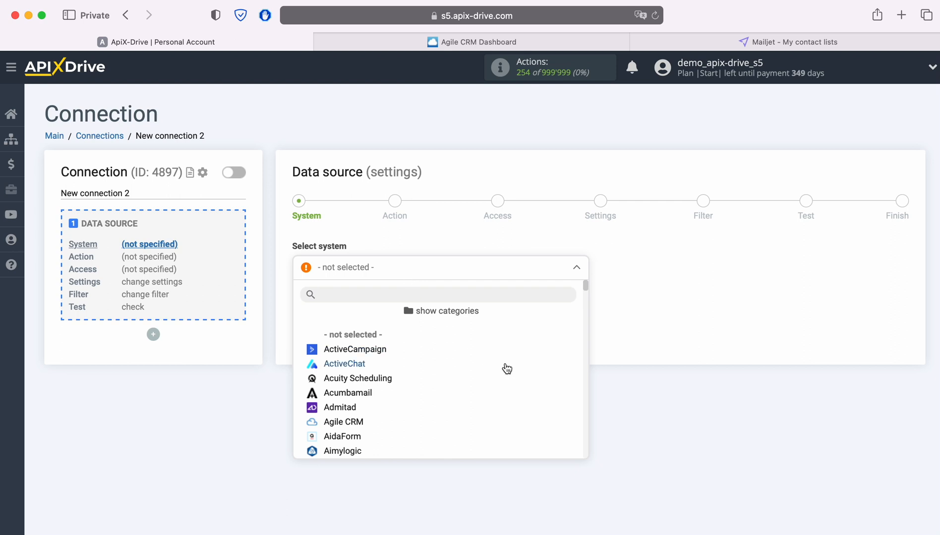
pyautogui.scroll(-5, 506, 369)
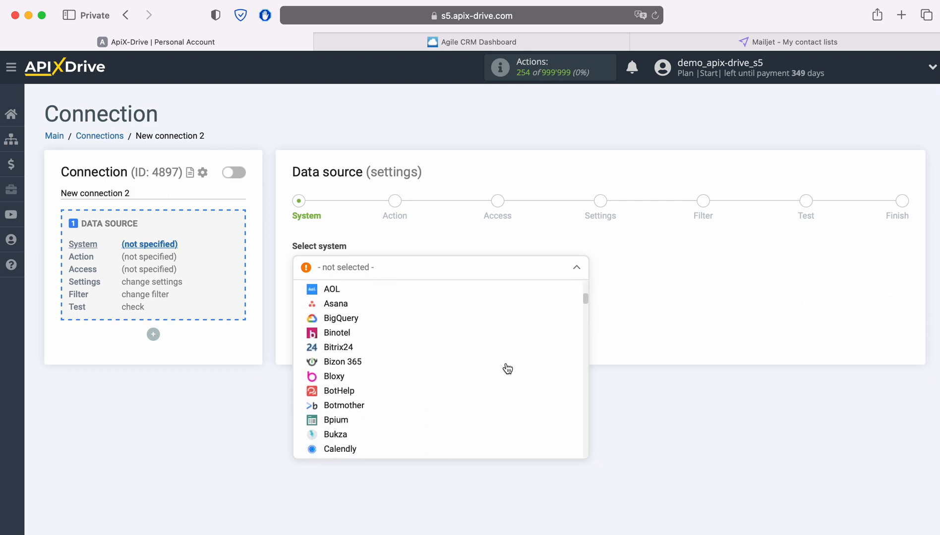
pyautogui.scroll(-5, 506, 369)
pyautogui.scroll(4, 506, 368)
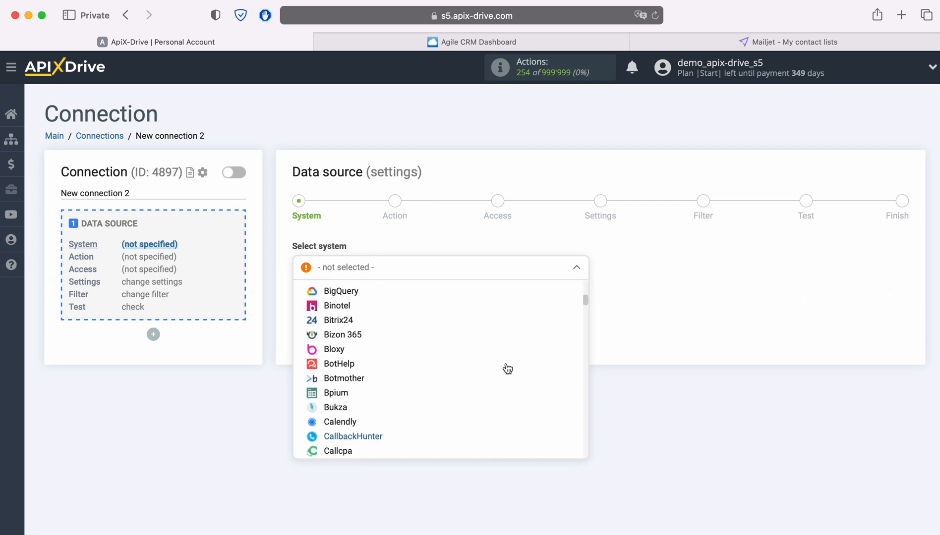
pyautogui.scroll(3, 507, 369)
pyautogui.scroll(3, 507, 369)
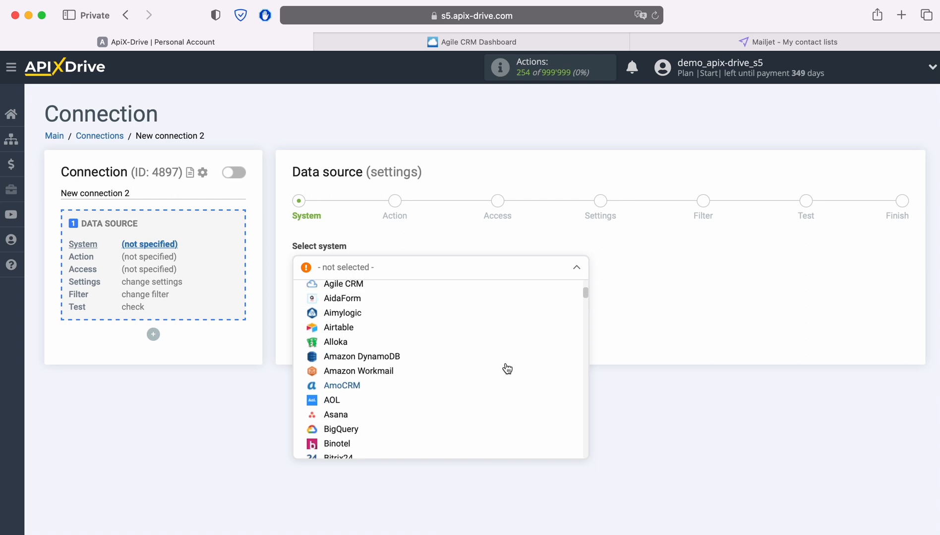
pyautogui.click(358, 325)
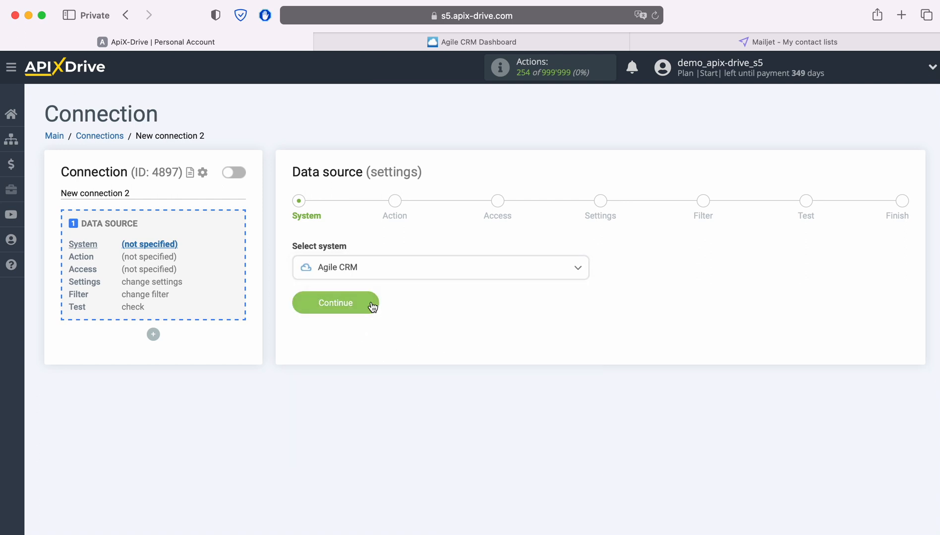
pyautogui.click(372, 303)
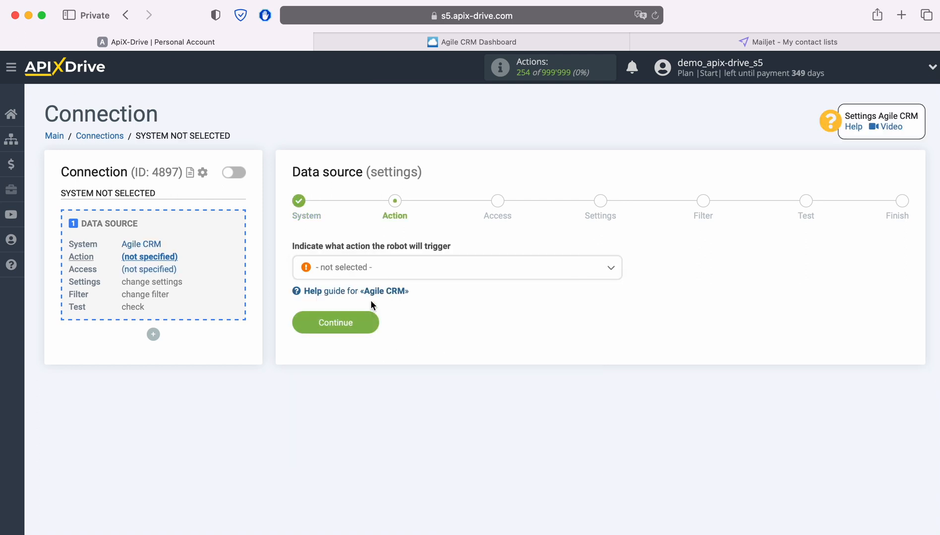
# Set the data source action to Get CONTACTS (new) and proceed to the access stage.
pyautogui.click(471, 276)
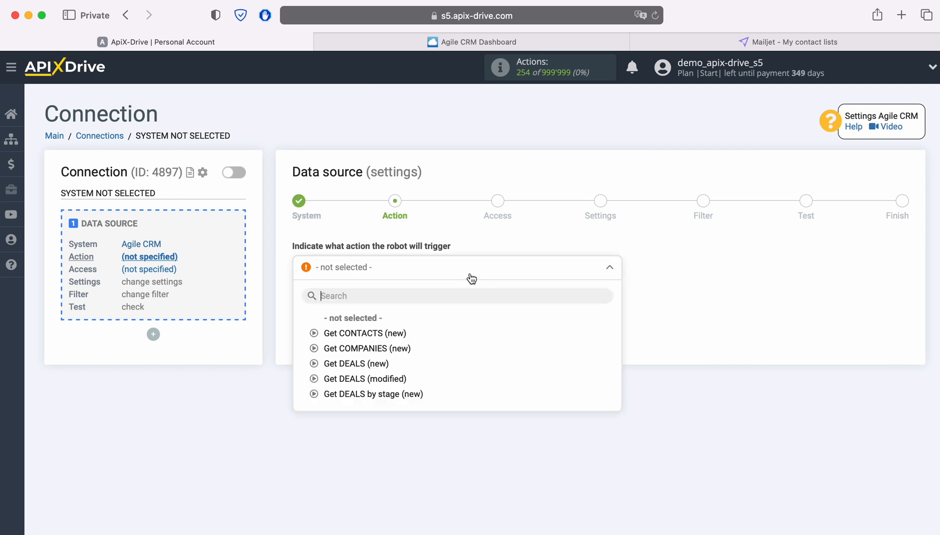
pyautogui.click(376, 333)
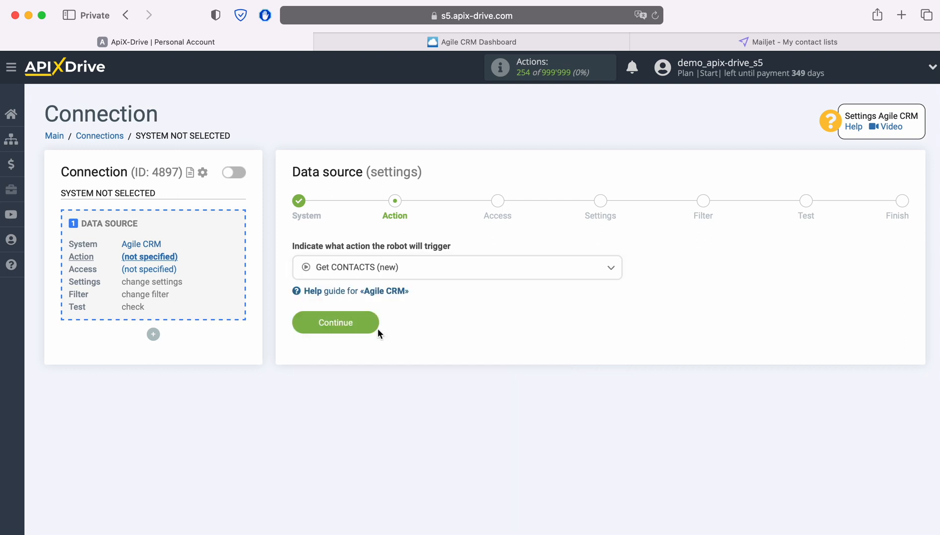
pyautogui.click(374, 330)
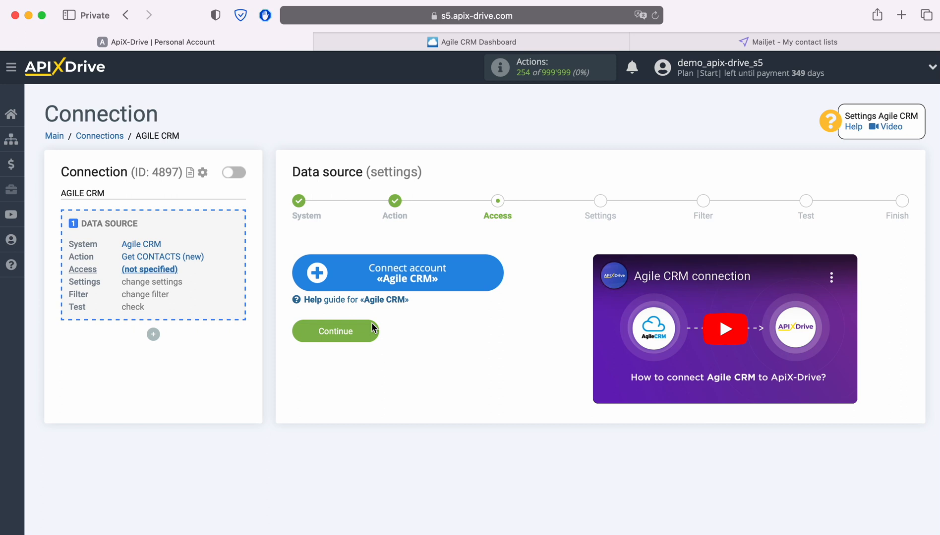
# Begin connecting an Agile CRM account, filling in the domain apixdrivecom copied from the CRM's web address and the account's login e-mail.
pyautogui.click(494, 275)
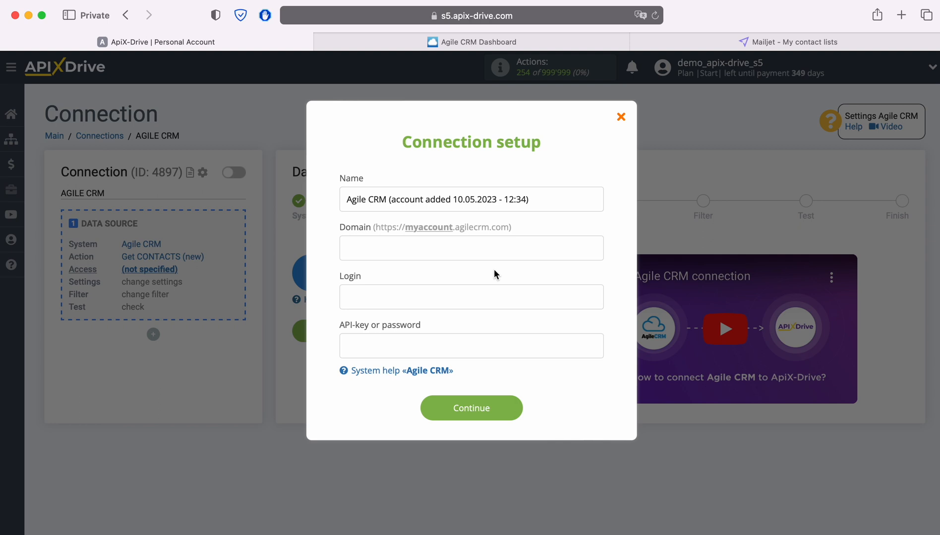
pyautogui.click(429, 42)
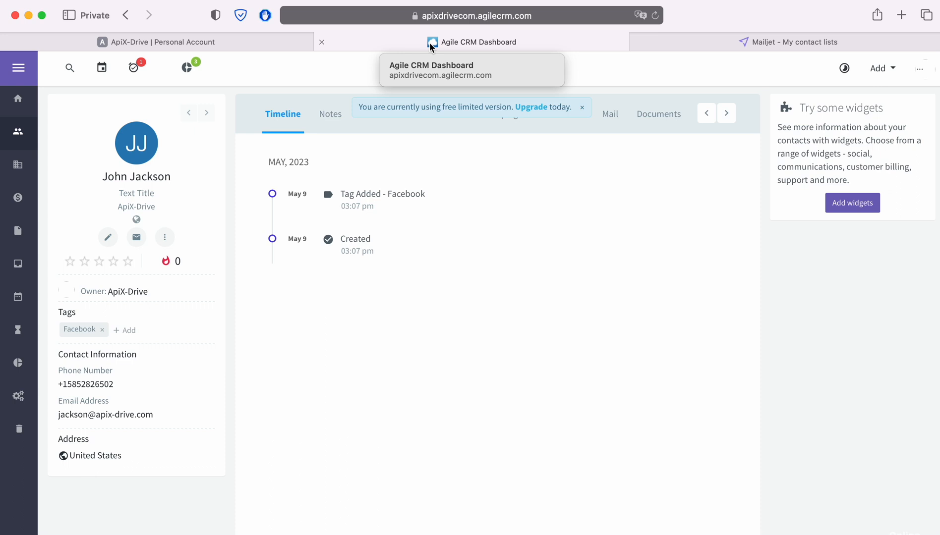
pyautogui.click(594, 19)
pyautogui.click(587, 22)
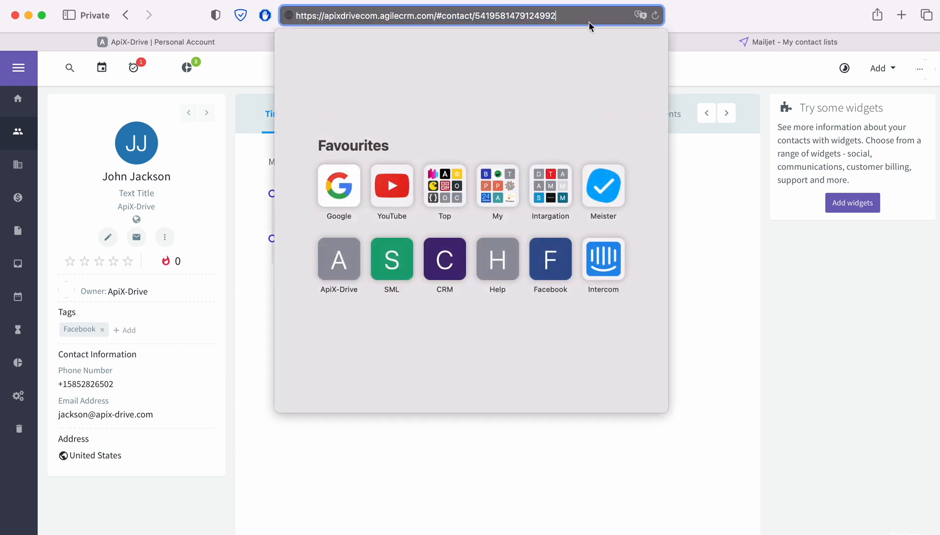
pyautogui.moveTo(329, 18); pyautogui.dragTo(372, 17)
pyautogui.rightClick(372, 16)
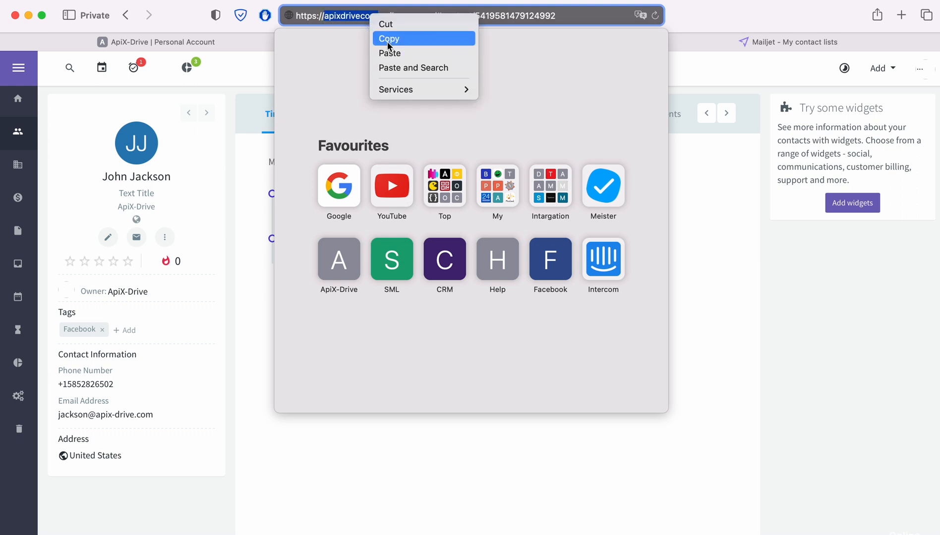
pyautogui.click(387, 42)
pyautogui.click(172, 43)
pyautogui.rightClick(356, 246)
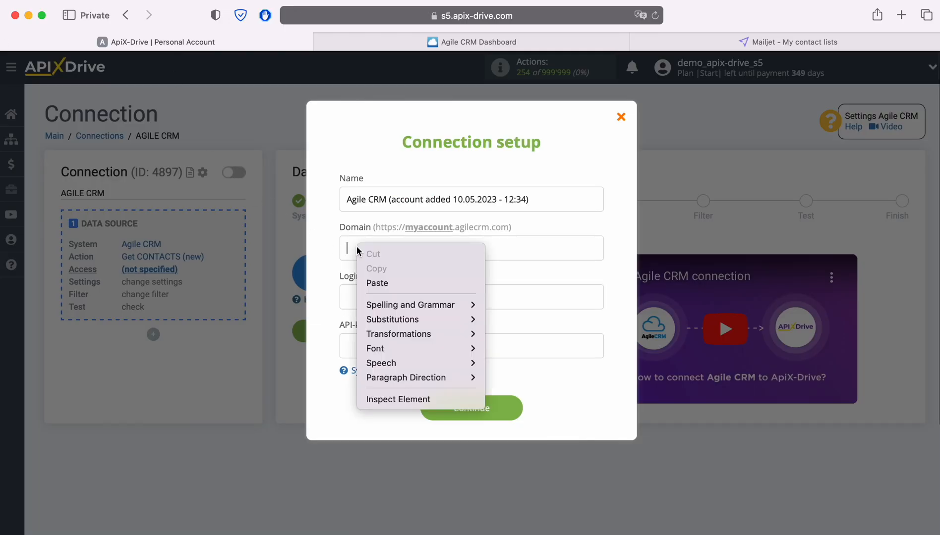
pyautogui.click(382, 283)
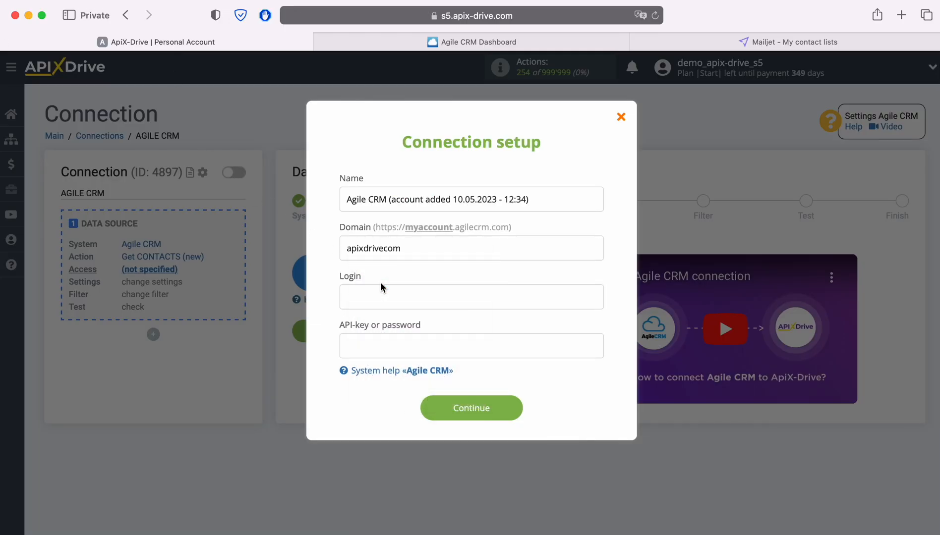
pyautogui.rightClick(361, 291)
pyautogui.click(392, 327)
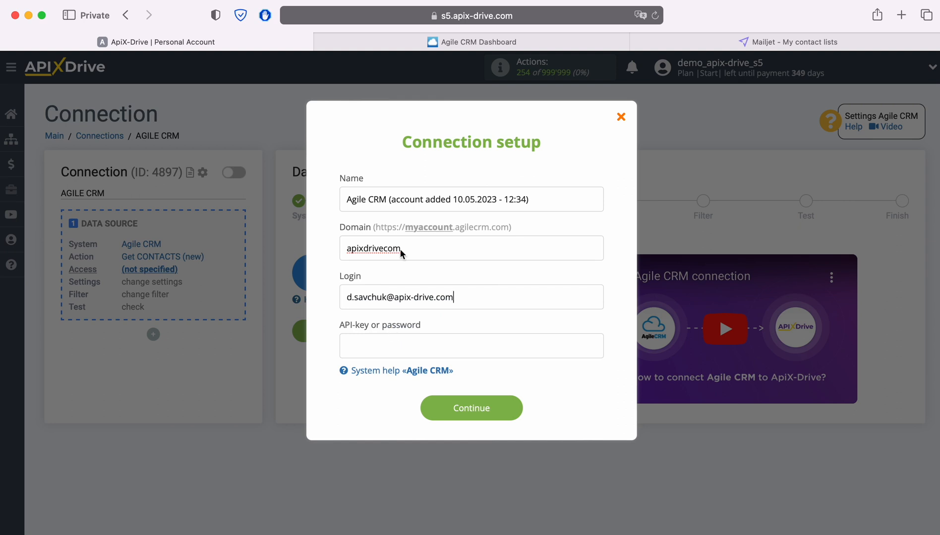
# Switch to Agile CRM and copy the REST API key from the Developers & API section of the admin settings.
pyautogui.click(430, 43)
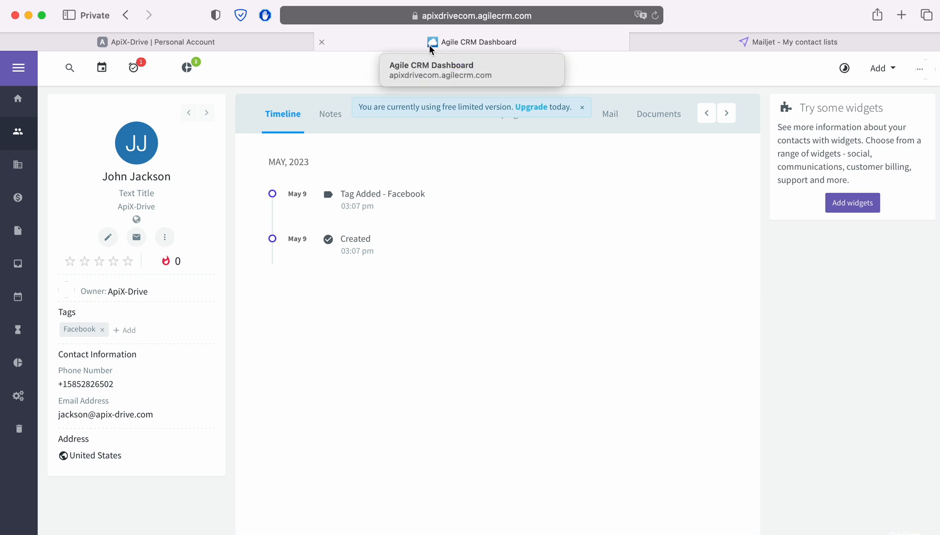
pyautogui.click(919, 69)
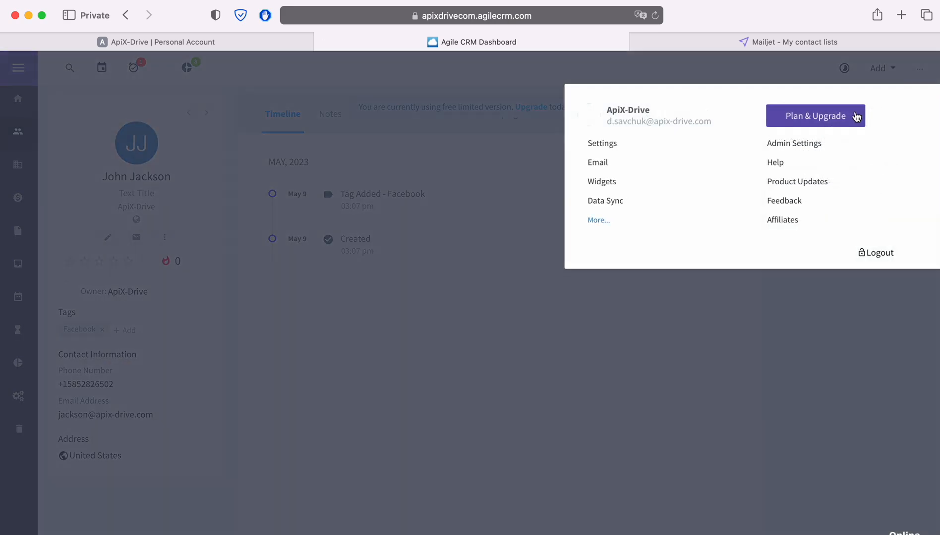
pyautogui.click(820, 143)
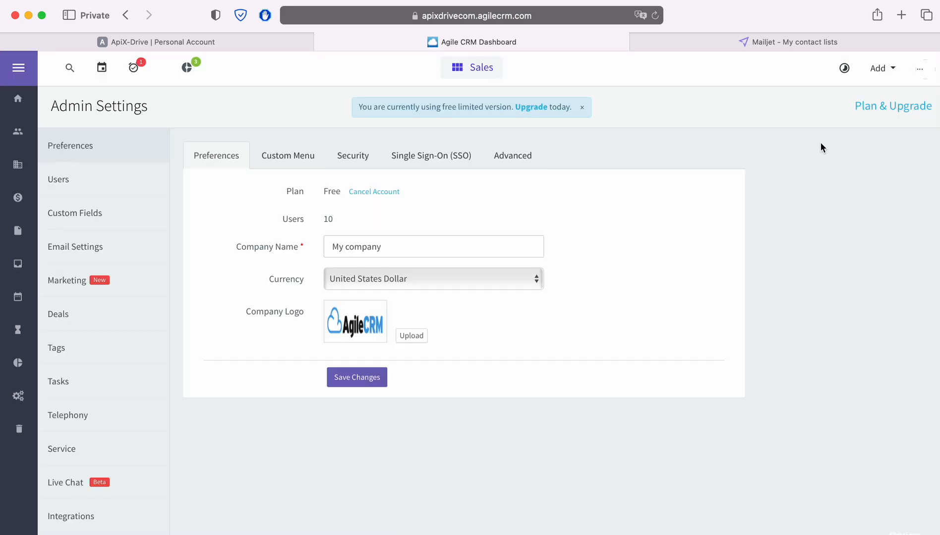
pyautogui.scroll(-3, 97, 371)
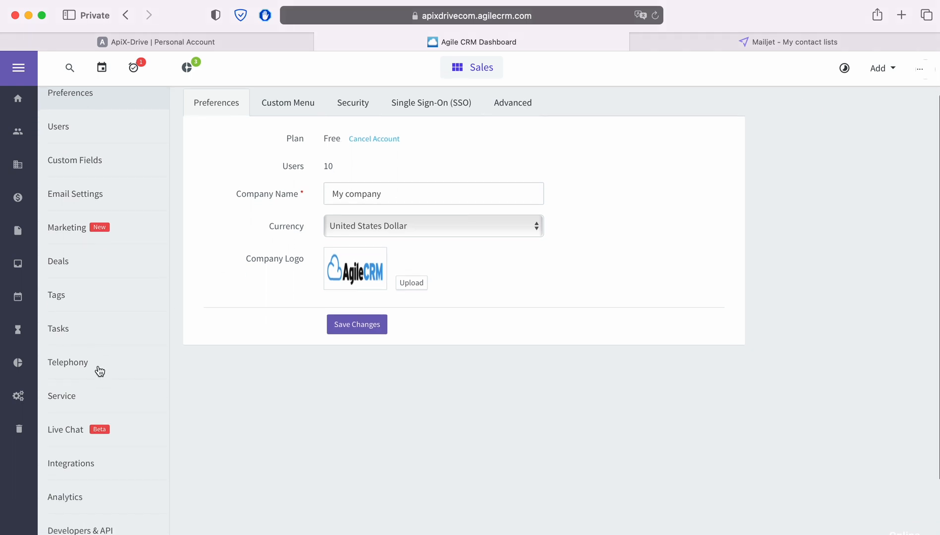
pyautogui.click(86, 519)
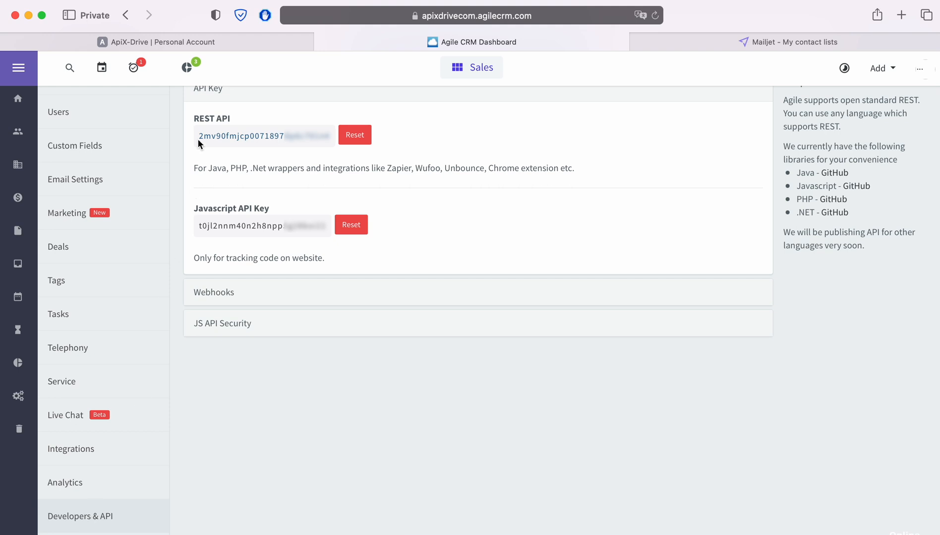
pyautogui.moveTo(198, 137); pyautogui.dragTo(329, 136)
pyautogui.rightClick(314, 132)
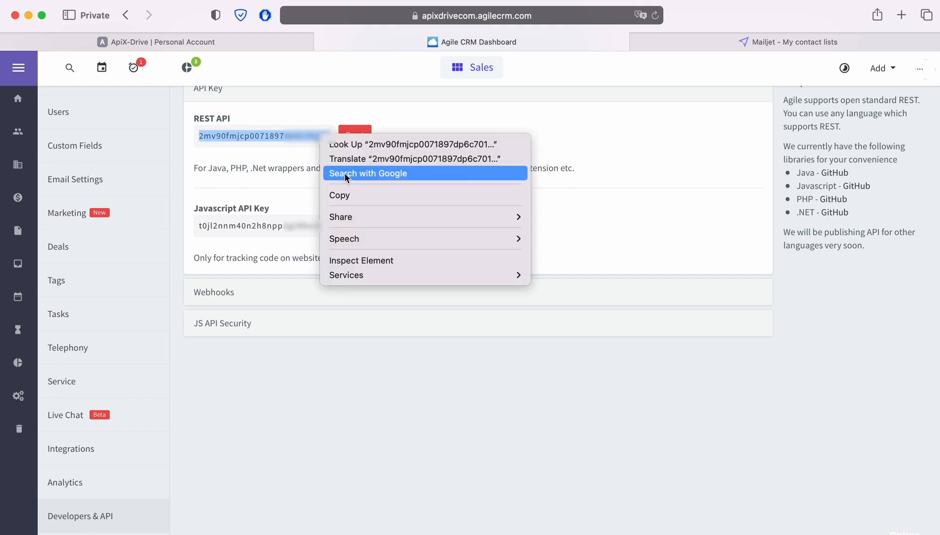
pyautogui.click(353, 193)
# Return to ApiX-Drive, paste the API key into the Agile CRM connection setup and submit it.
pyautogui.click(242, 47)
pyautogui.rightClick(358, 344)
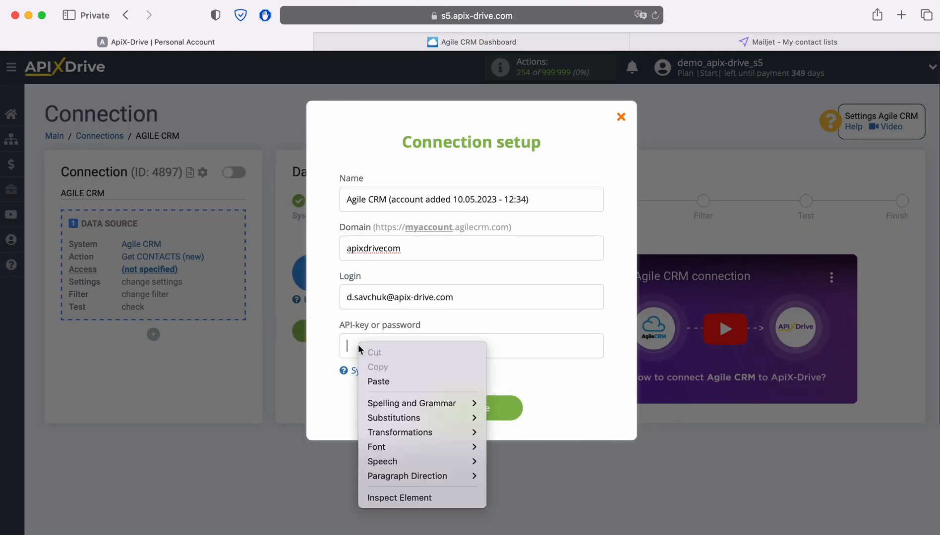
pyautogui.click(377, 378)
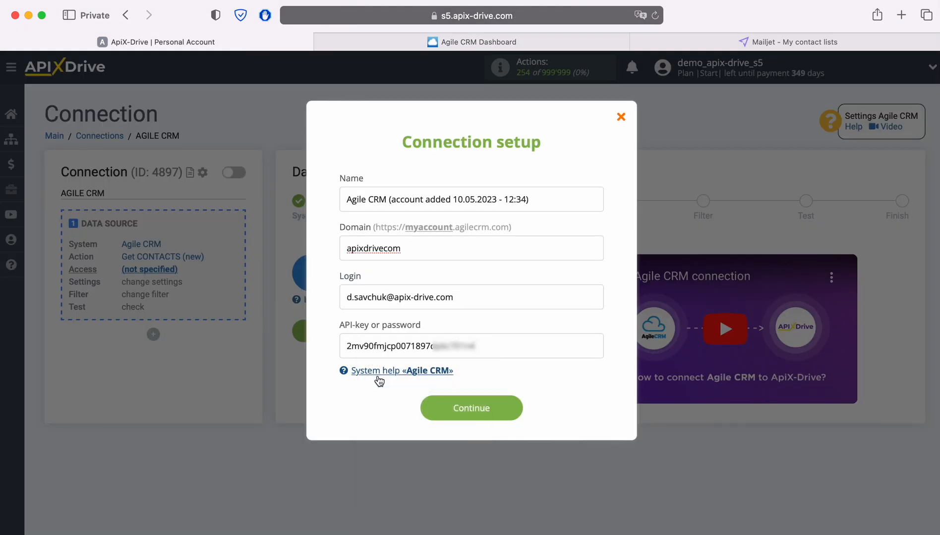
pyautogui.click(504, 406)
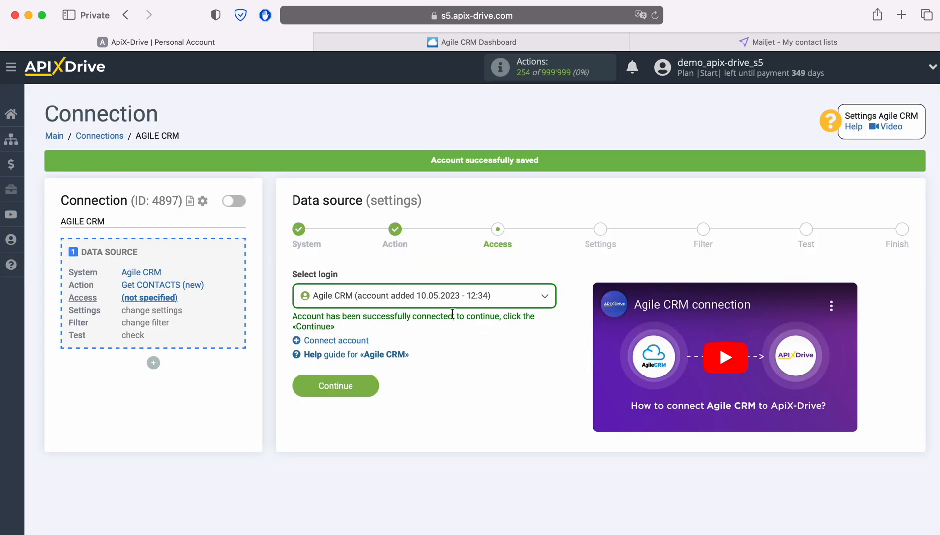
# Choose the Agile CRM login added 10.05.2023 - 12:34 for the data source and continue.
pyautogui.click(440, 296)
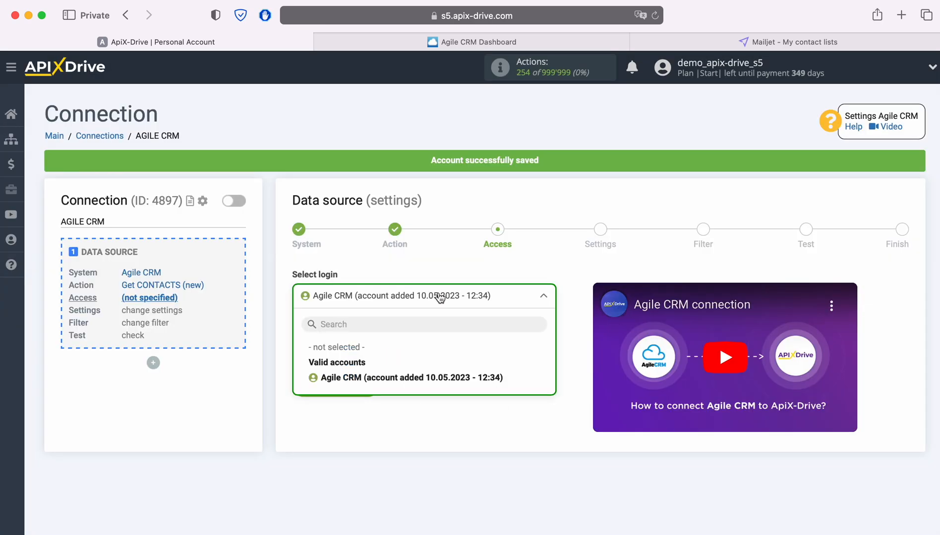
pyautogui.click(431, 377)
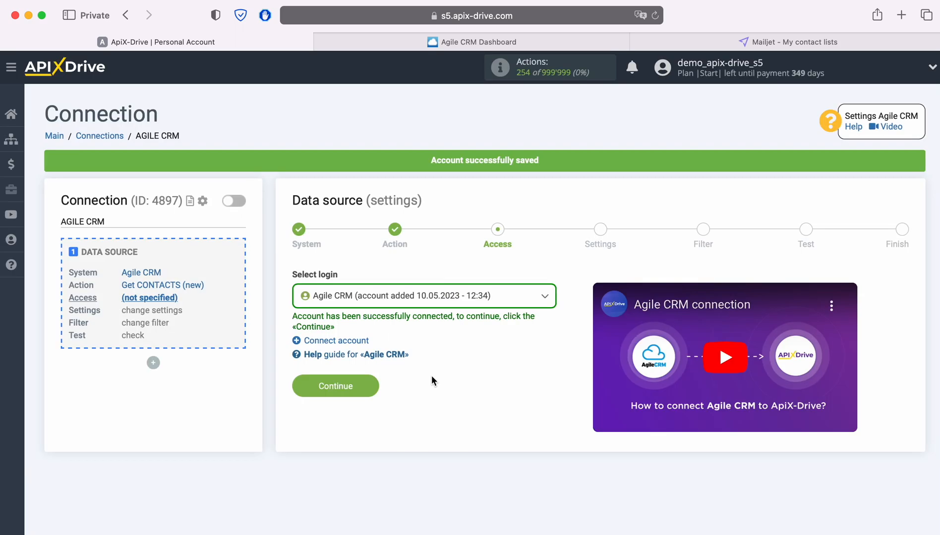
pyautogui.click(374, 387)
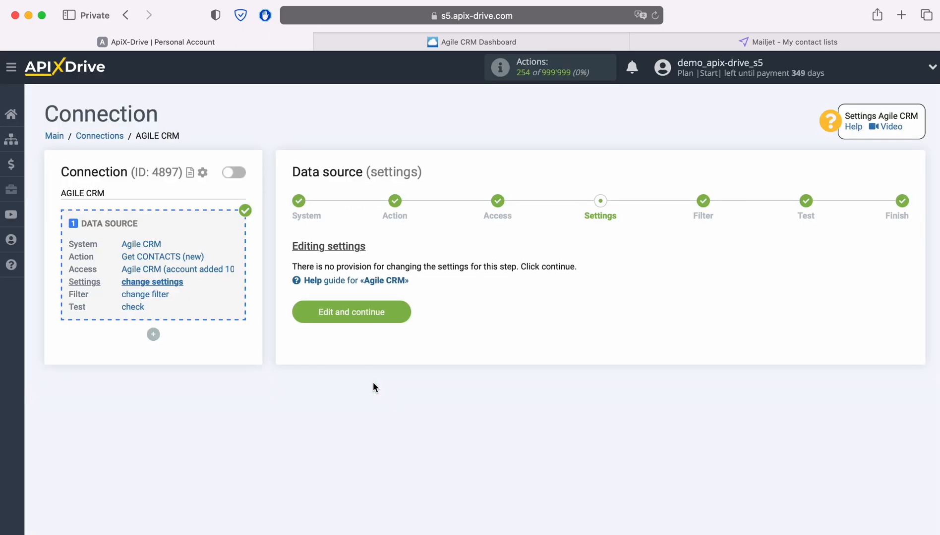
# Complete the data source setup with default settings and no filter, reviewing the Agile CRM test data before continuing.
pyautogui.click(404, 311)
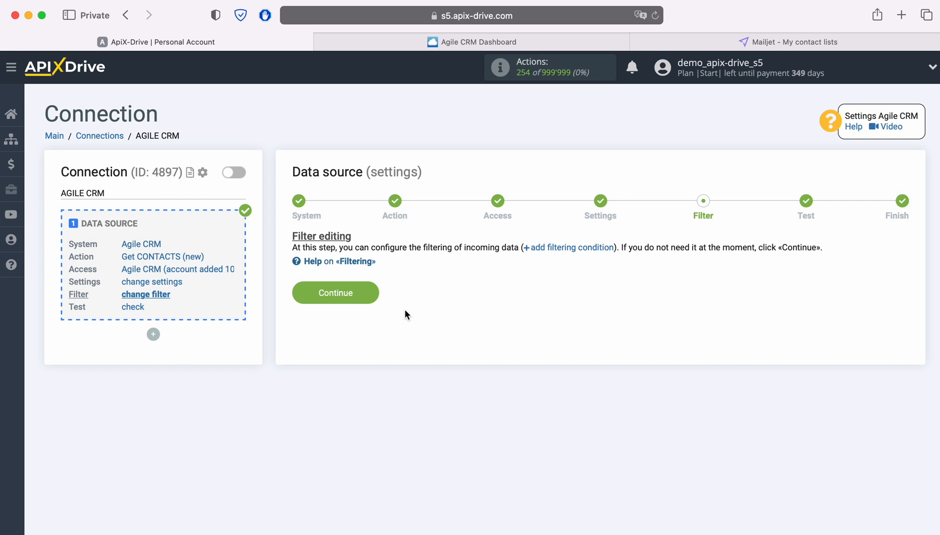
pyautogui.click(375, 290)
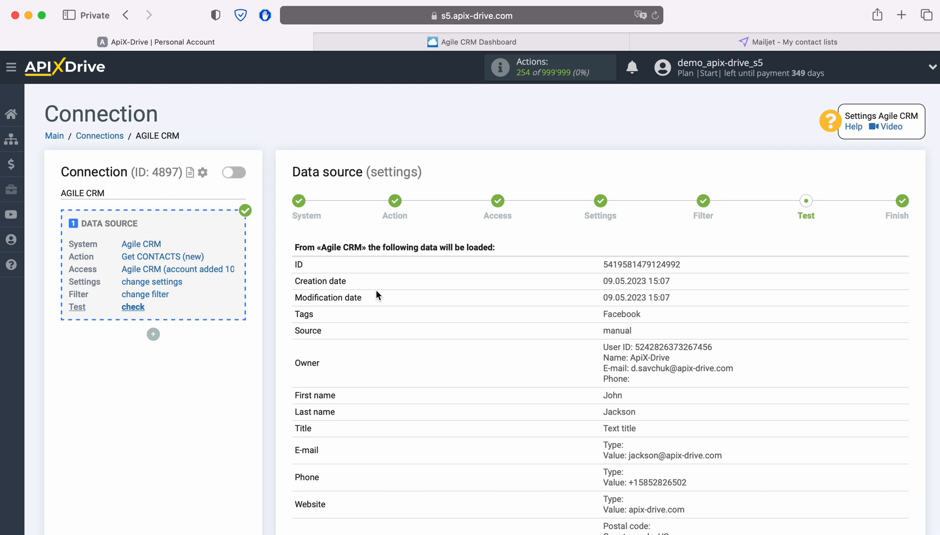
pyautogui.scroll(-3, 376, 295)
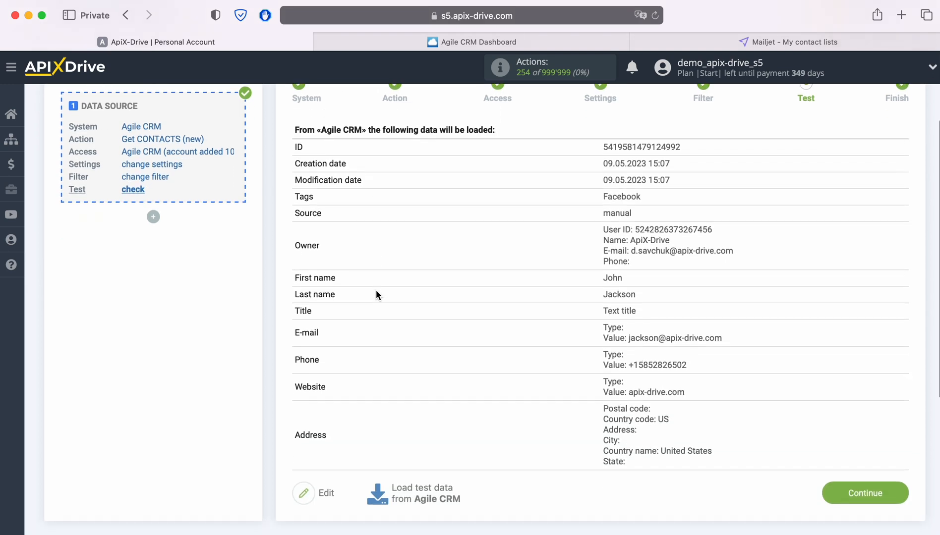
pyautogui.click(884, 493)
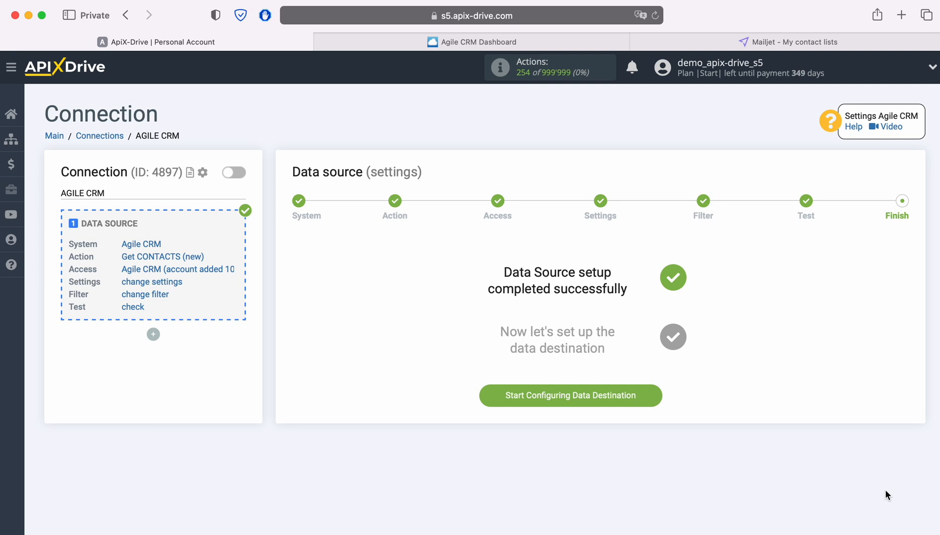
# Start configuring the data destination and choose Mailjet as its system, continuing to the action selection.
pyautogui.click(653, 394)
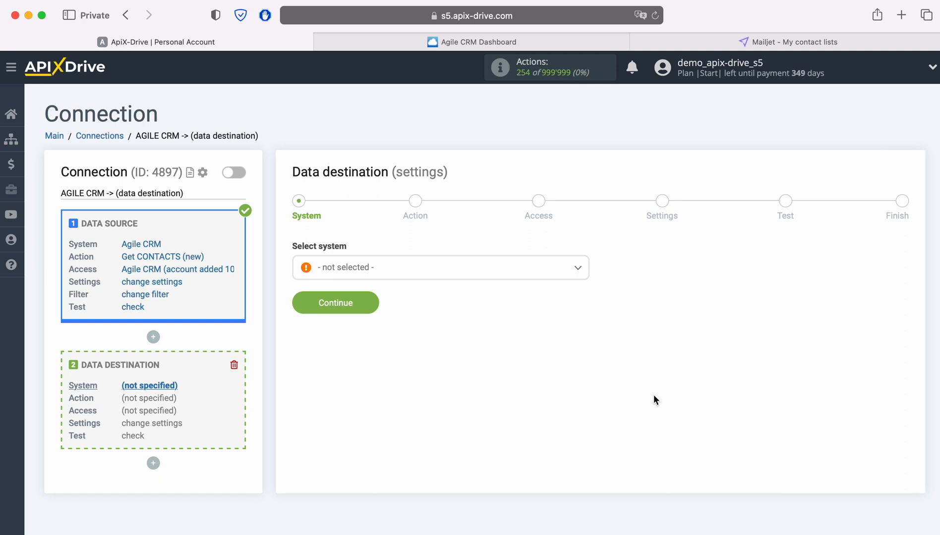
pyautogui.click(411, 272)
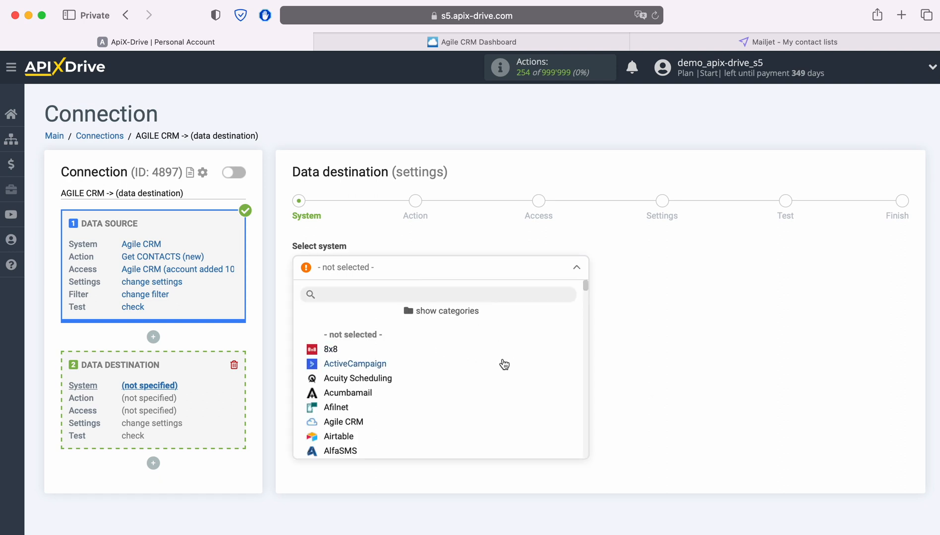
pyautogui.scroll(-8, 501, 364)
pyautogui.scroll(-15, 504, 364)
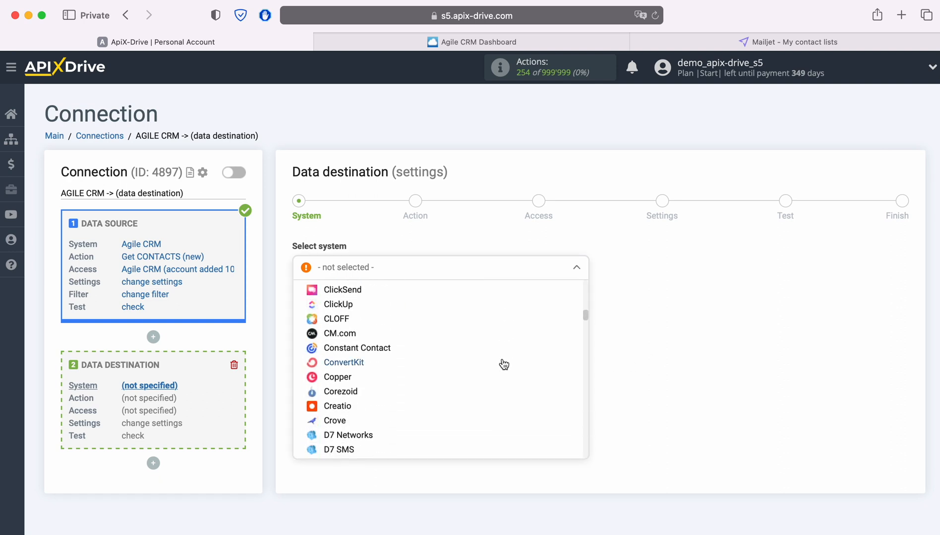
pyautogui.scroll(-15, 502, 363)
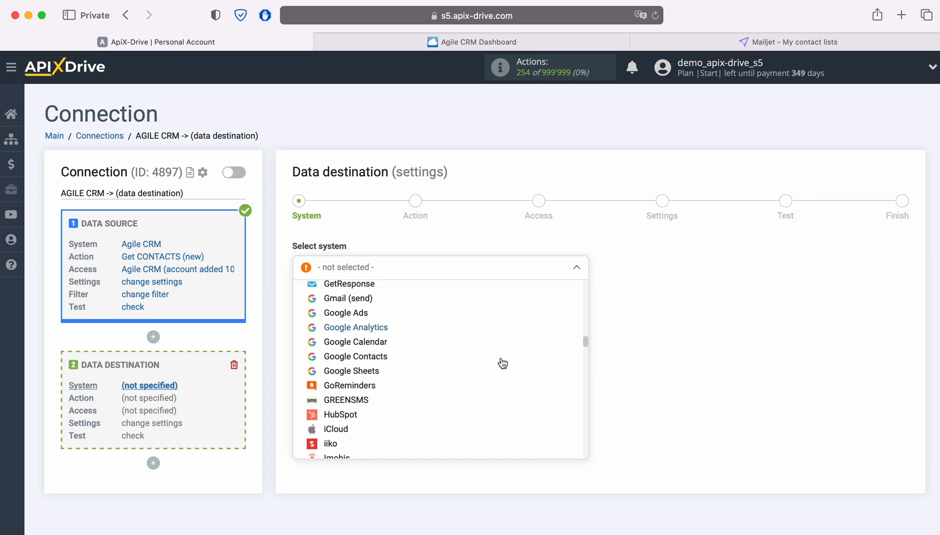
pyautogui.scroll(-5, 501, 363)
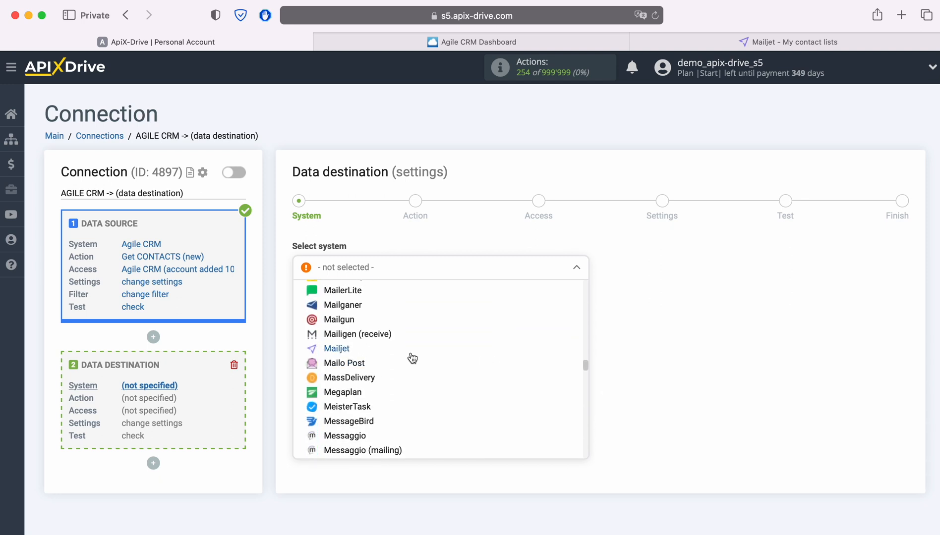
pyautogui.click(343, 346)
pyautogui.click(369, 297)
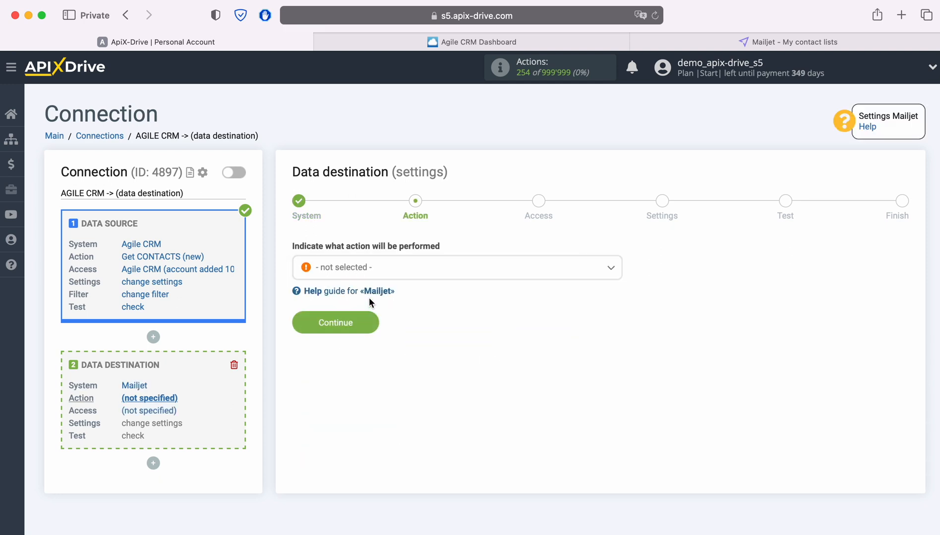
# Set the Mailjet destination's action to Add CONTACT and continue to the access stage.
pyautogui.click(421, 270)
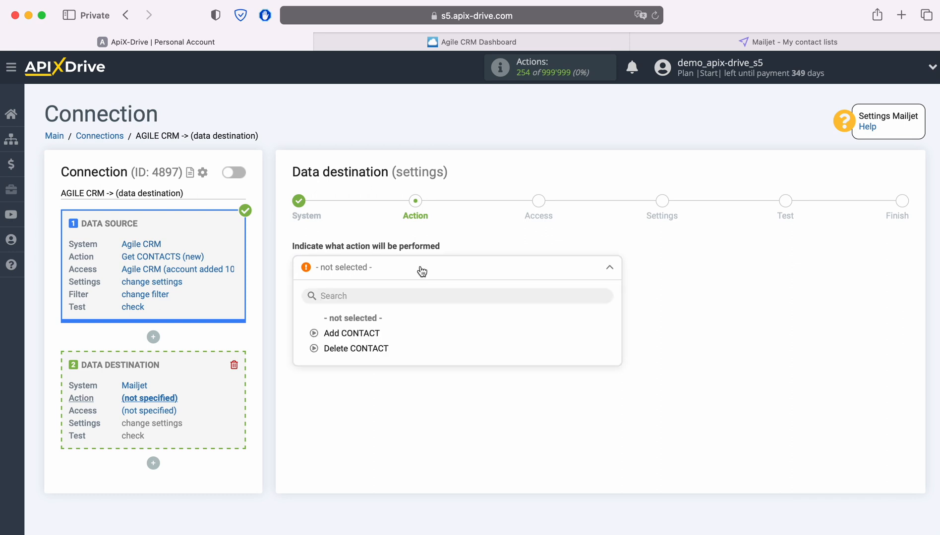
pyautogui.click(369, 333)
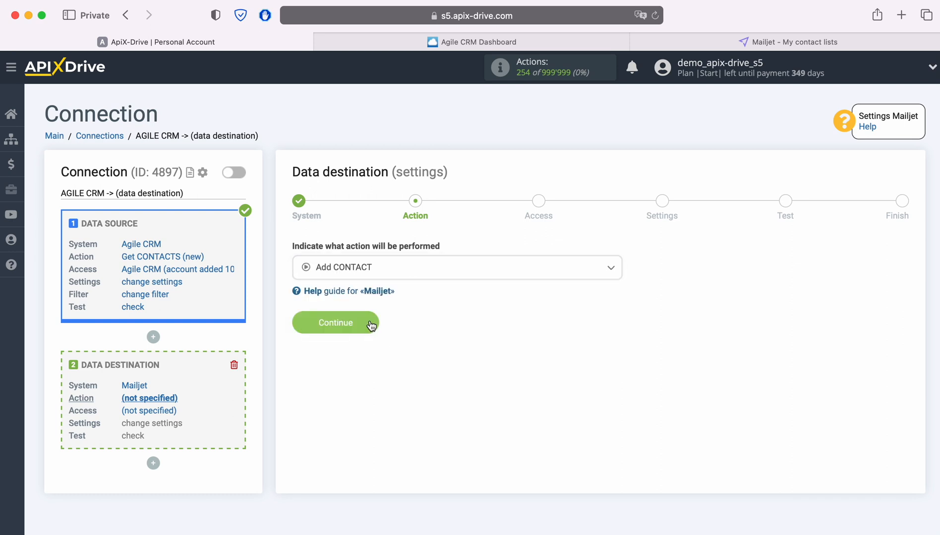
pyautogui.click(369, 323)
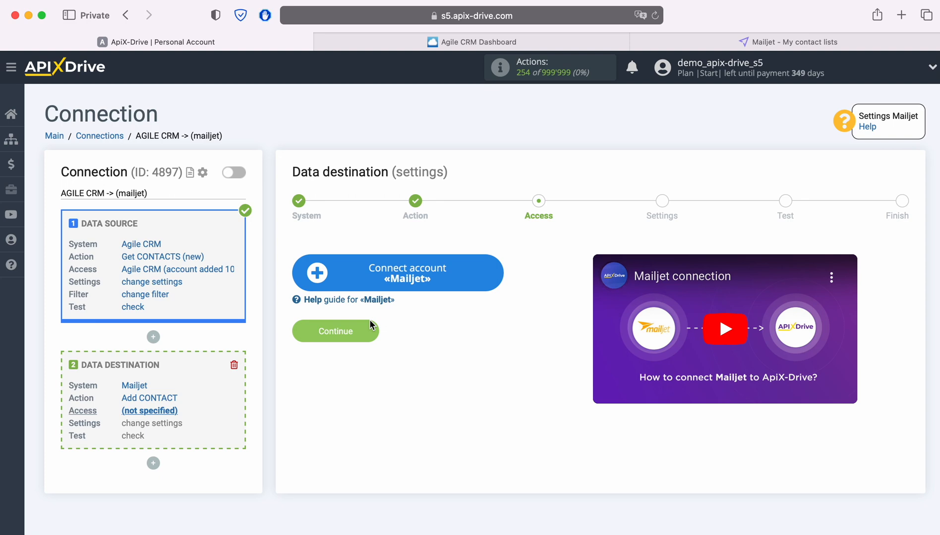
# Start connecting a Mailjet account, then switch to Mailjet and open API Key Management from the account settings.
pyautogui.click(492, 273)
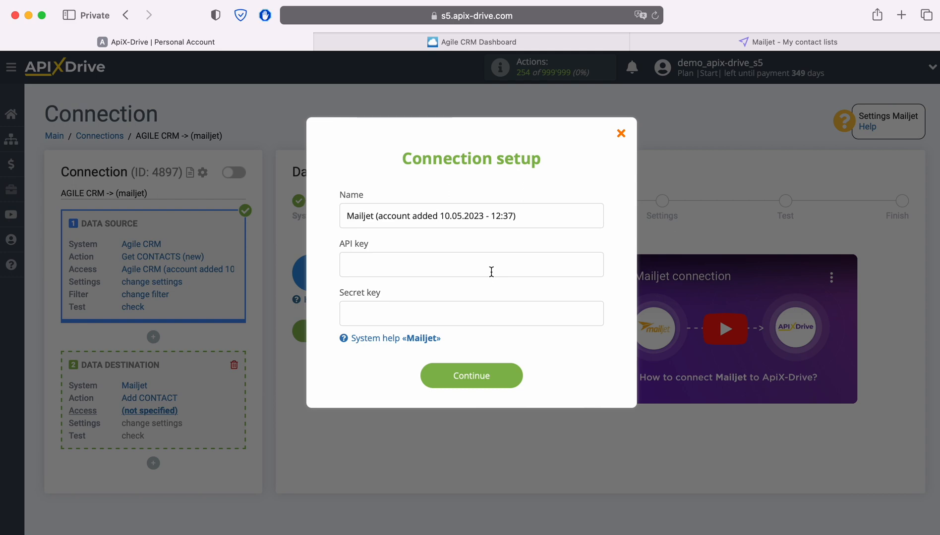
pyautogui.click(660, 41)
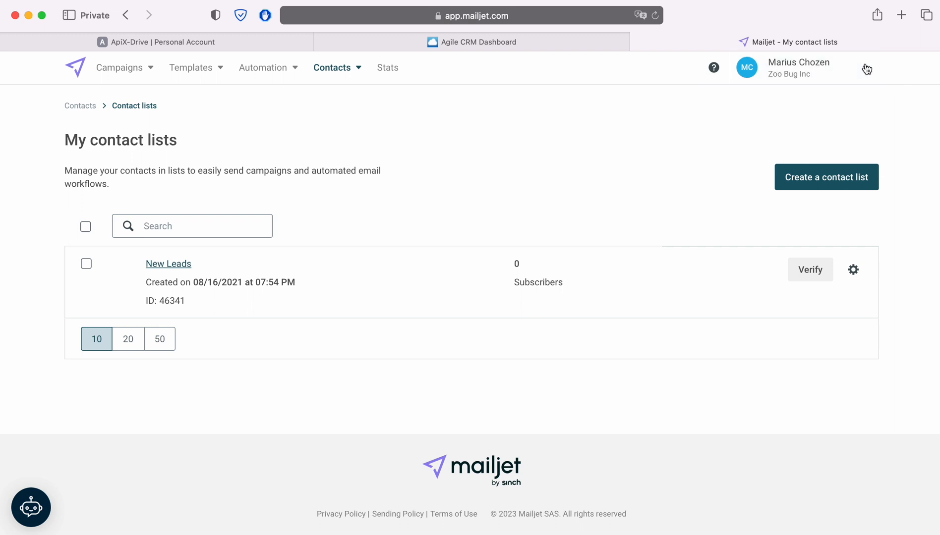
pyautogui.click(861, 69)
pyautogui.click(739, 217)
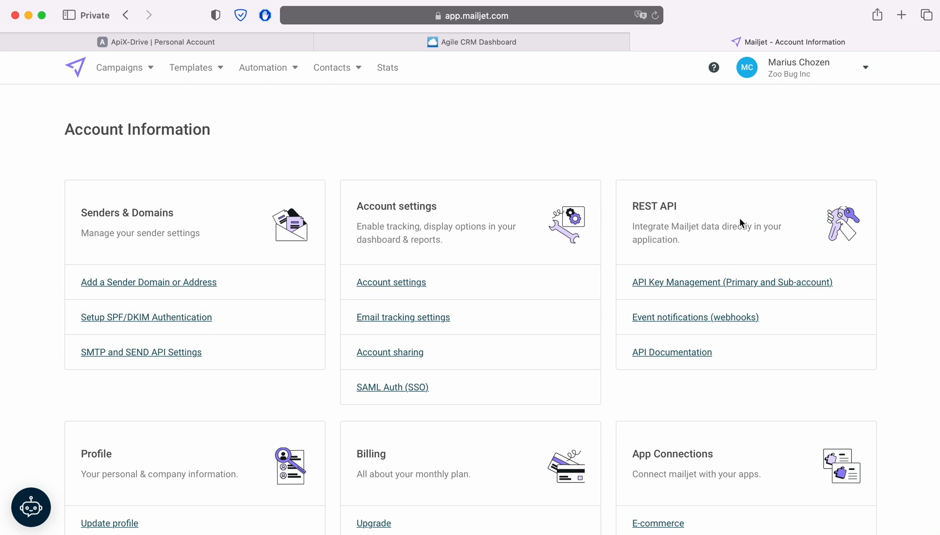
pyautogui.click(714, 282)
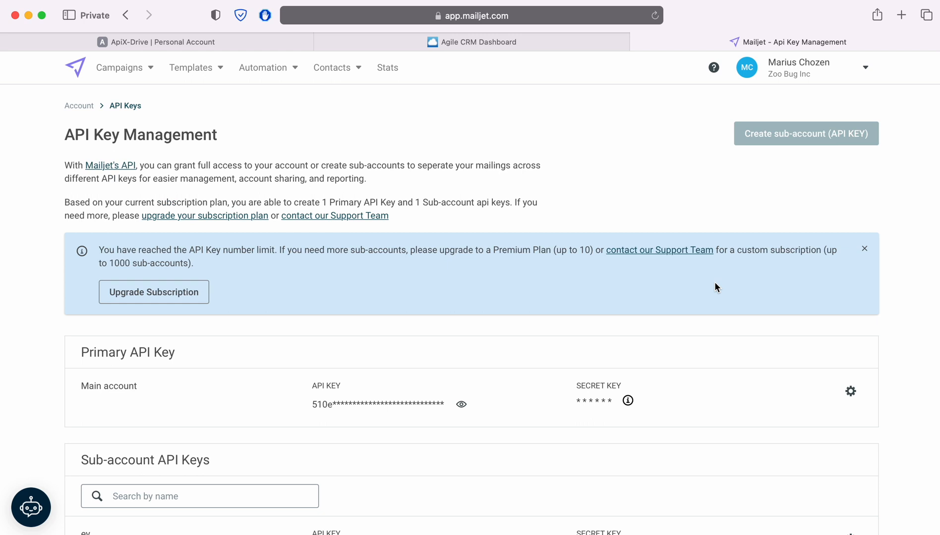
# Reset the main account's primary API secret key in Mailjet, confirming with the phrase RESET.
pyautogui.click(849, 391)
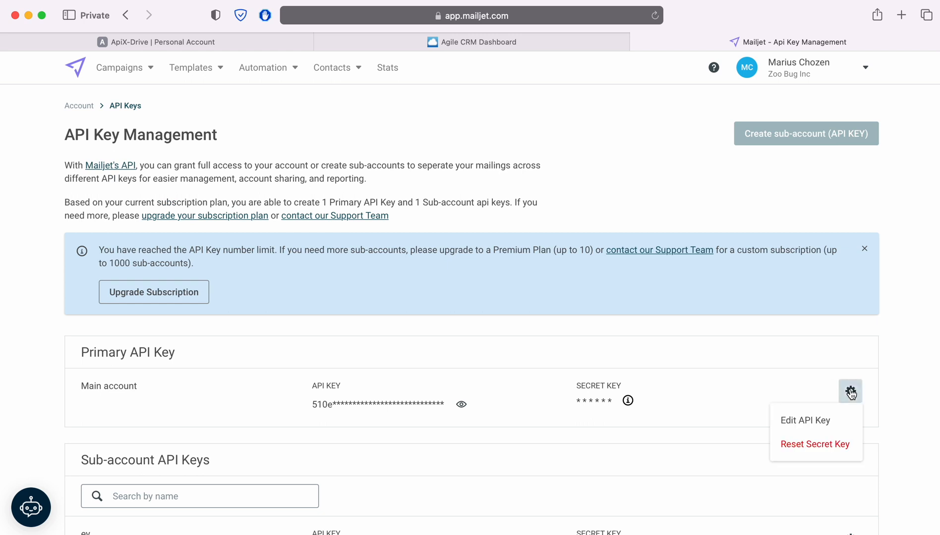
pyautogui.click(826, 442)
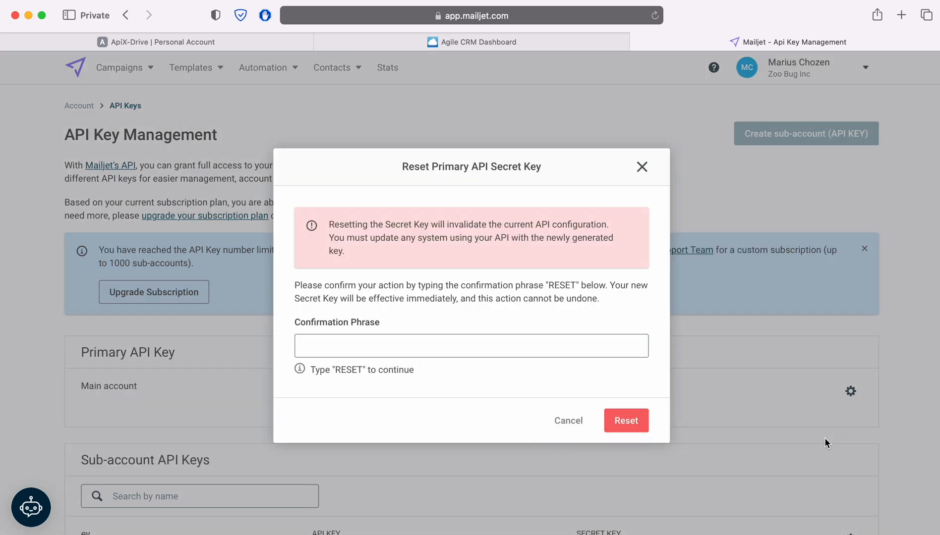
pyautogui.click(412, 346)
pyautogui.write('RESET')
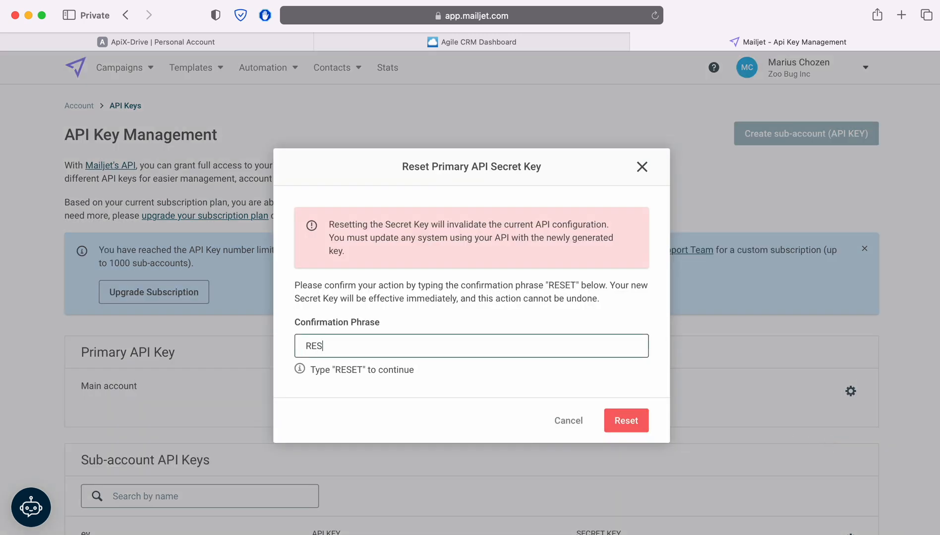
pyautogui.click(629, 421)
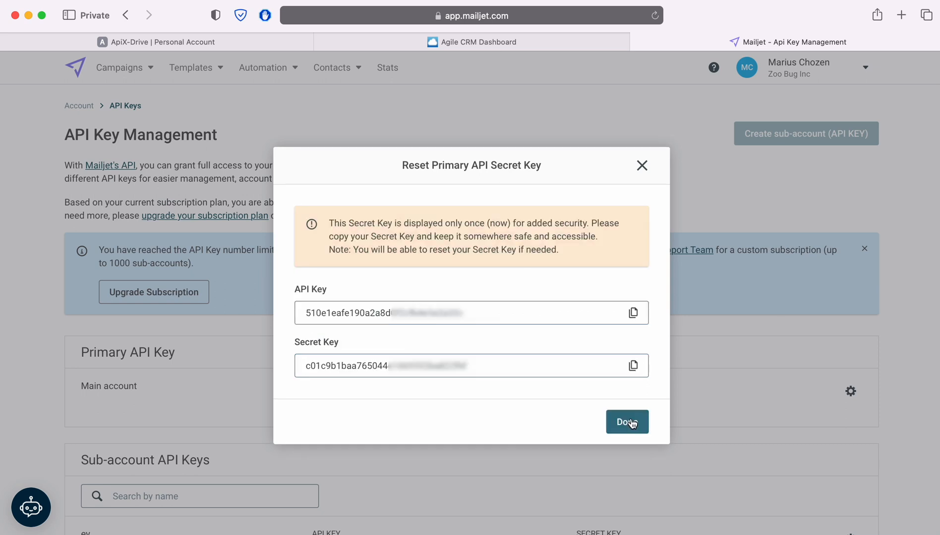
# Copy the Mailjet API key and paste it into the API key field of ApiX-Drive's connection setup.
pyautogui.click(633, 313)
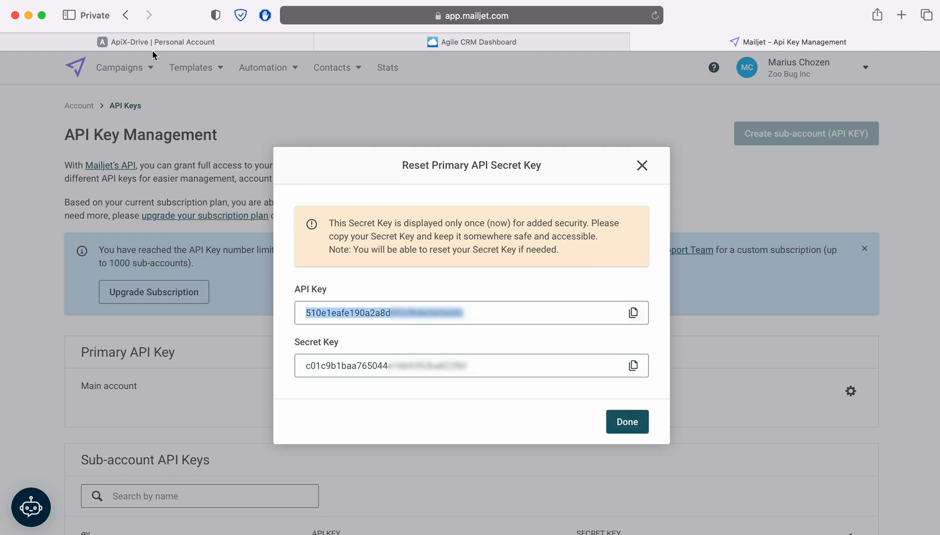
pyautogui.click(132, 39)
pyautogui.rightClick(376, 264)
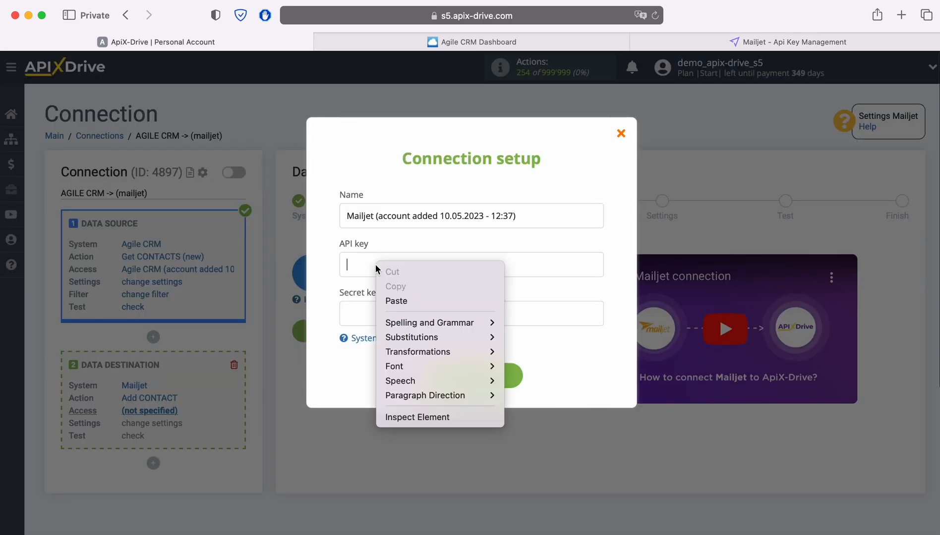
pyautogui.click(418, 299)
# Copy the secret key from Mailjet, paste it into the Secret key field in ApiX-Drive and submit the connection setup.
pyautogui.click(774, 43)
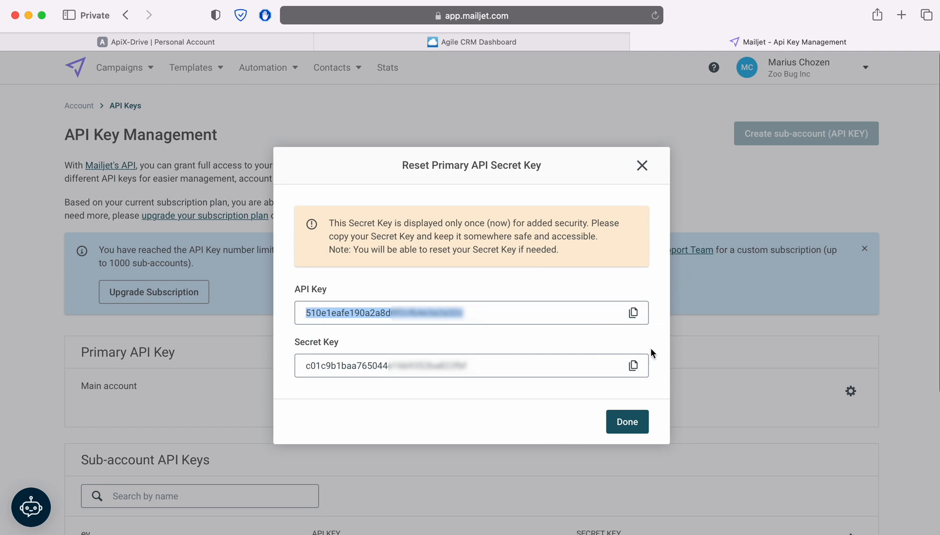
pyautogui.click(633, 367)
pyautogui.click(131, 42)
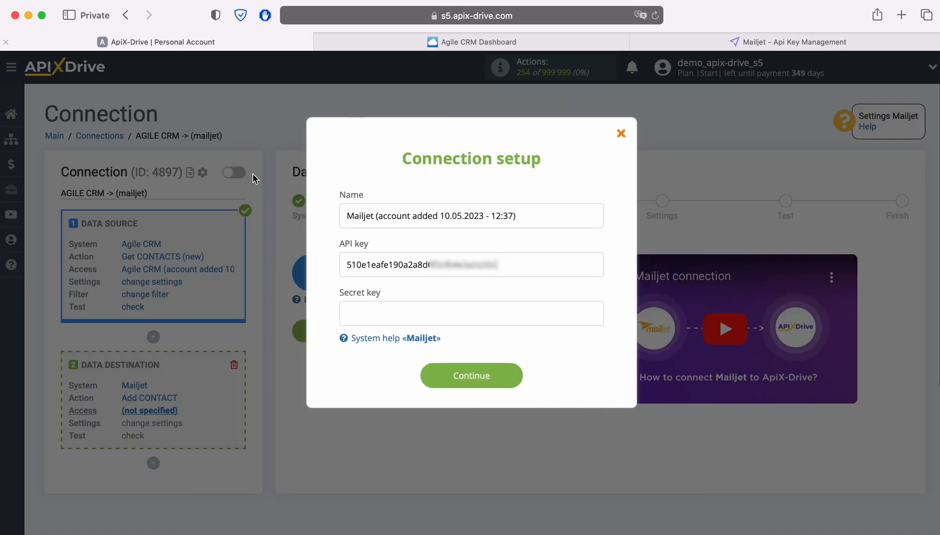
pyautogui.click(375, 314)
pyautogui.rightClick(375, 315)
pyautogui.click(411, 349)
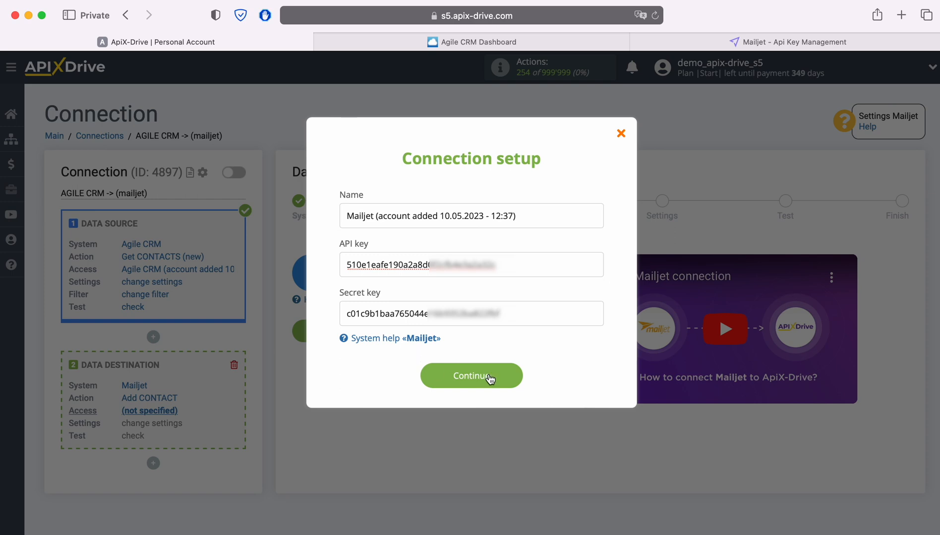
pyautogui.click(514, 378)
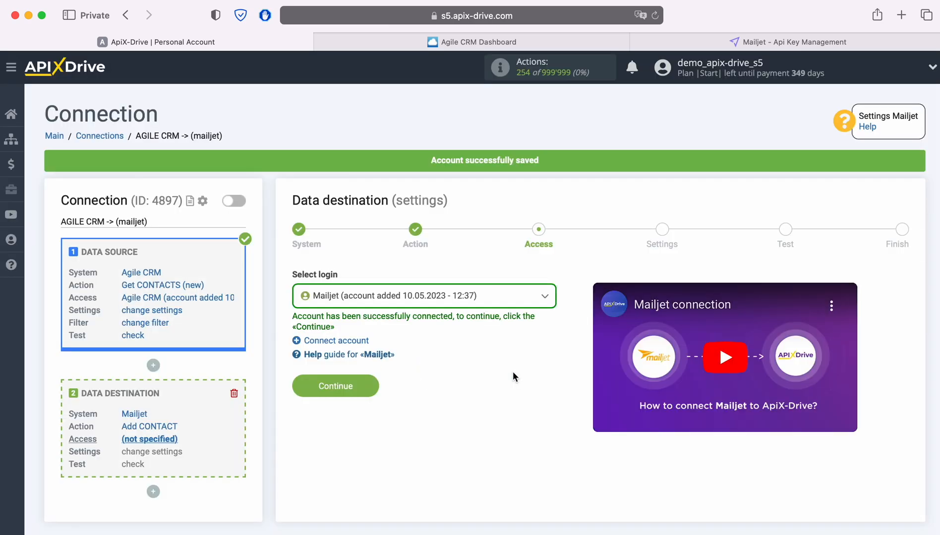
# Choose the Mailjet login added 10.05.2023 - 12:37 for the data destination and continue.
pyautogui.click(481, 299)
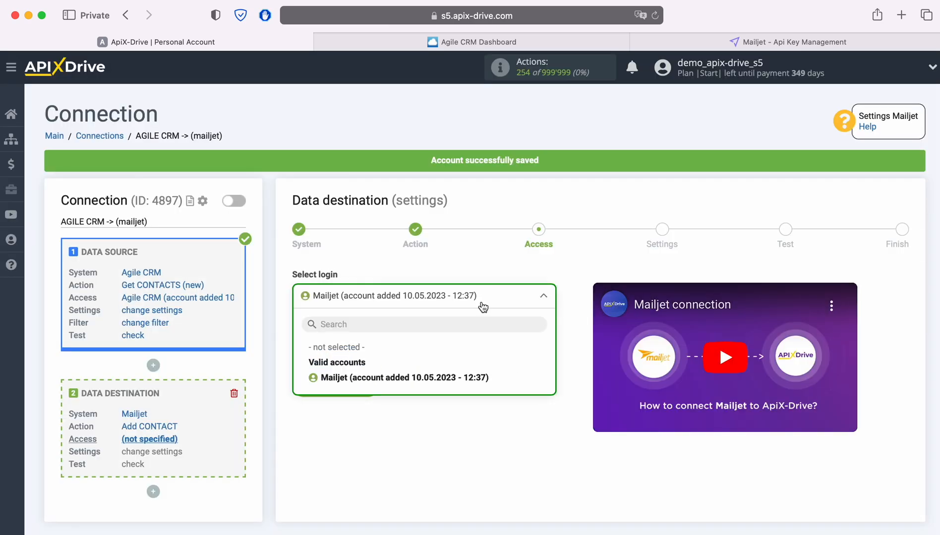
pyautogui.click(460, 377)
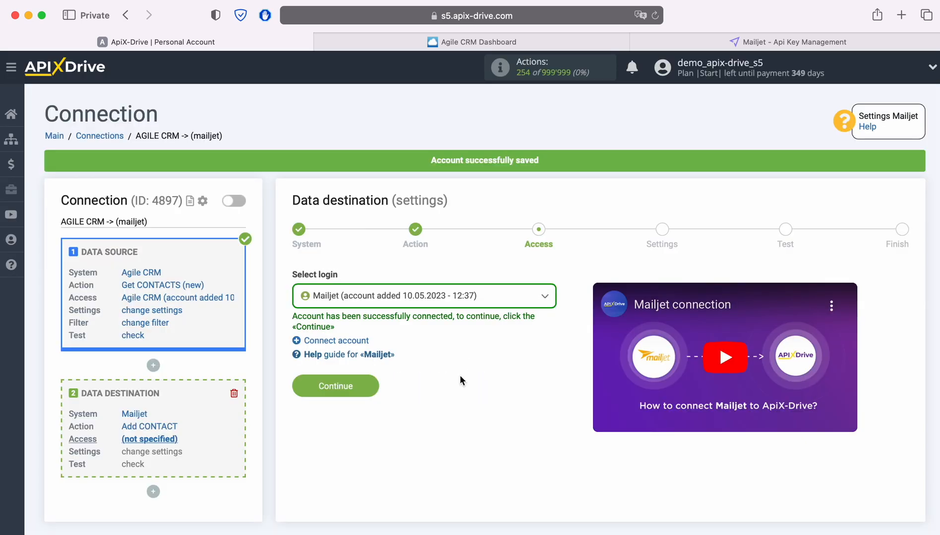
pyautogui.click(368, 386)
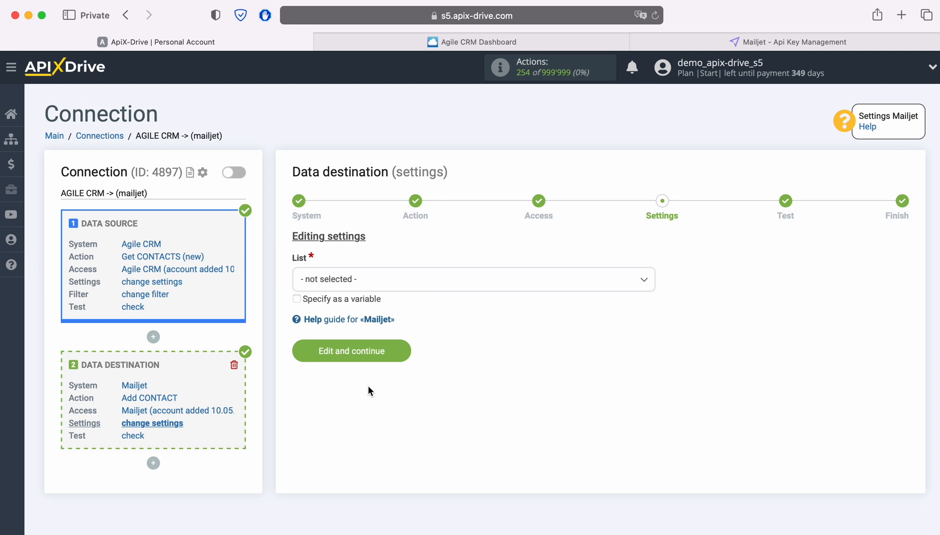
# Select the New Leads list and map the destination's E-mail field to the Agile CRM e-mail Value variable.
pyautogui.click(386, 279)
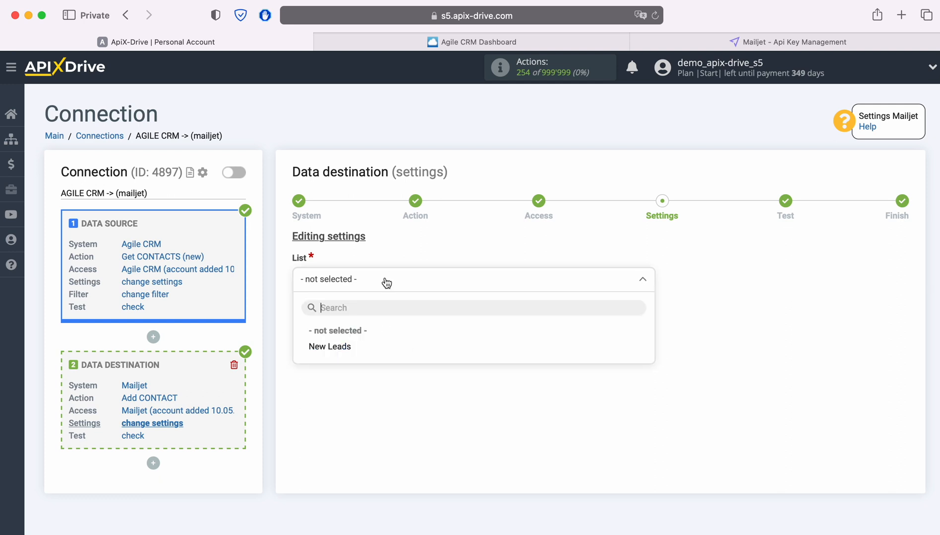
pyautogui.click(347, 347)
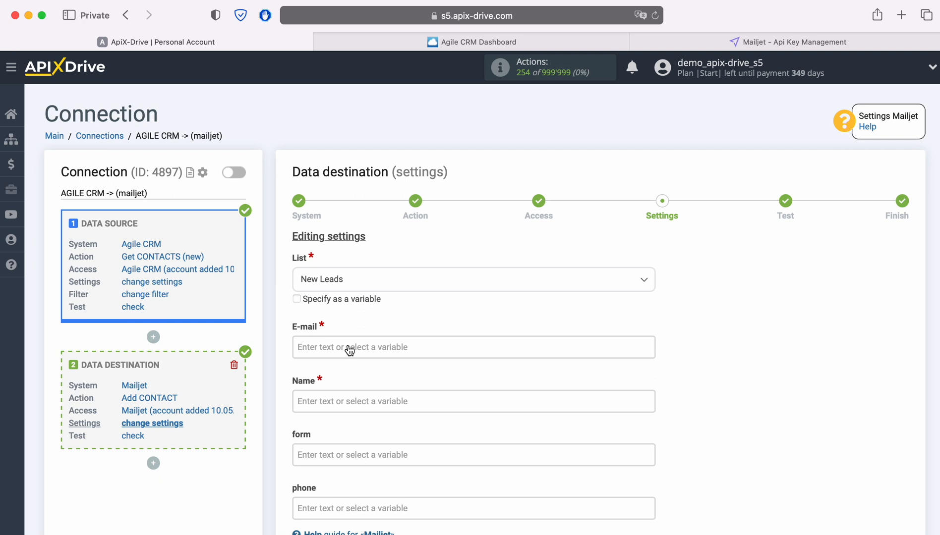
pyautogui.click(350, 348)
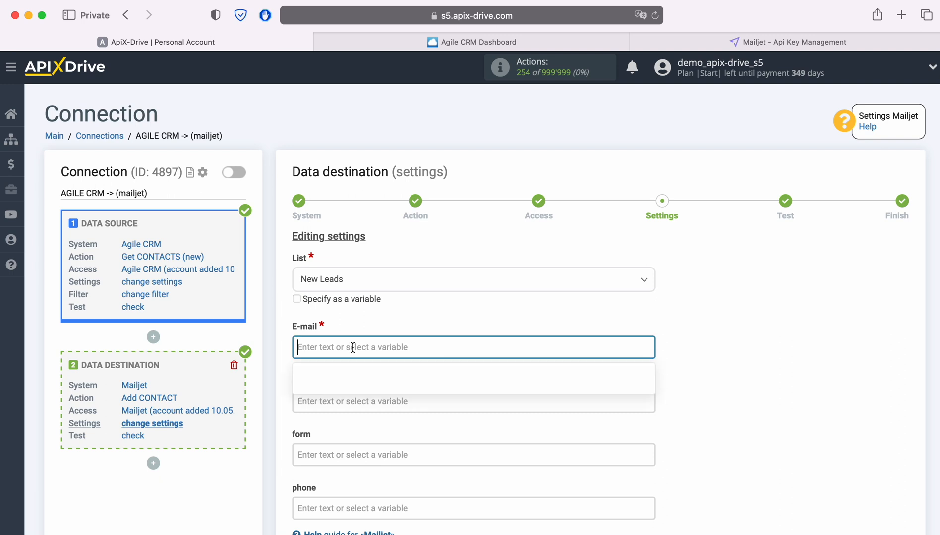
pyautogui.scroll(-4, 352, 347)
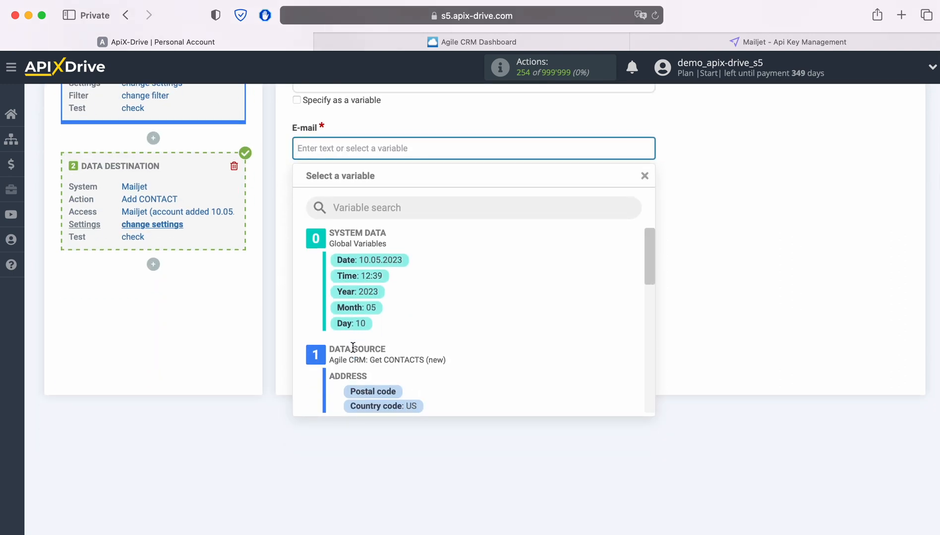
pyautogui.scroll(-5, 567, 337)
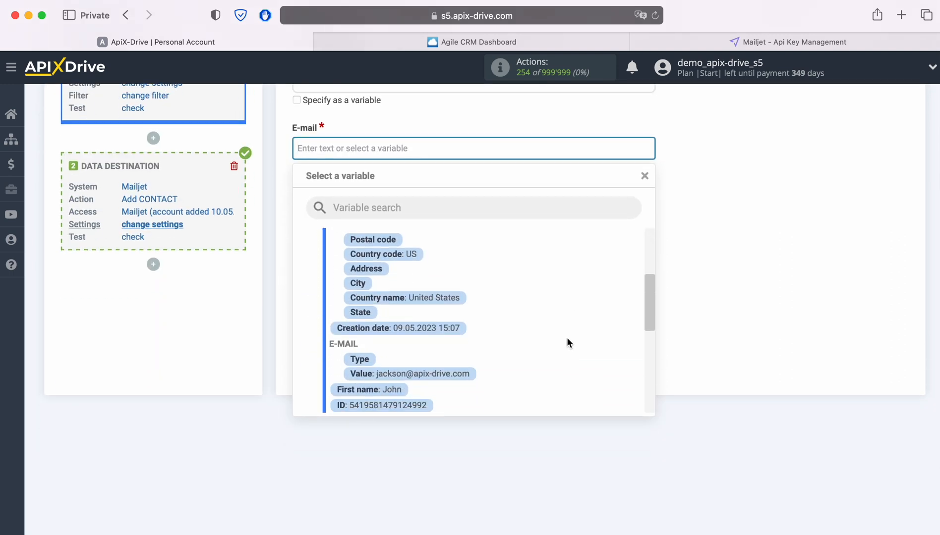
pyautogui.scroll(-3, 567, 337)
pyautogui.click(448, 298)
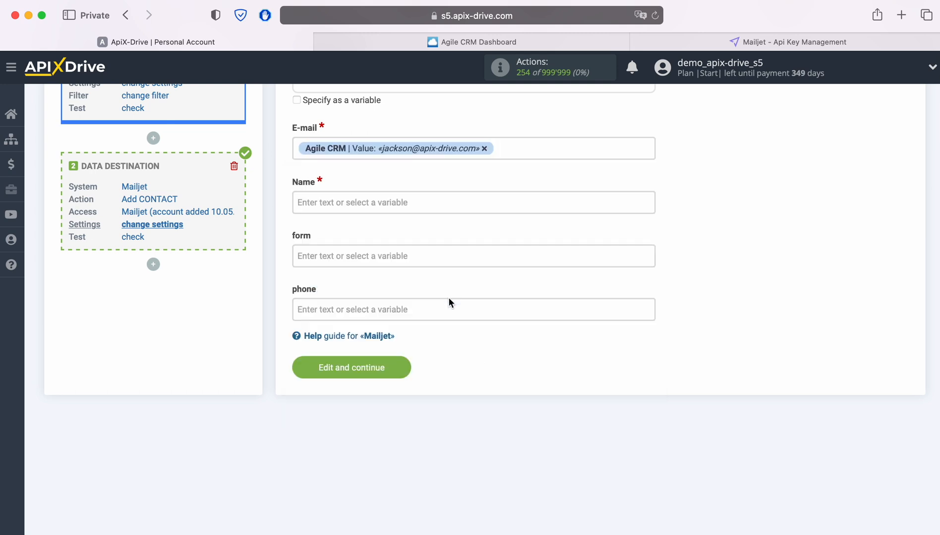
# Map the destination's Name field to the Agile CRM First name variable.
pyautogui.click(372, 203)
pyautogui.scroll(-4, 545, 334)
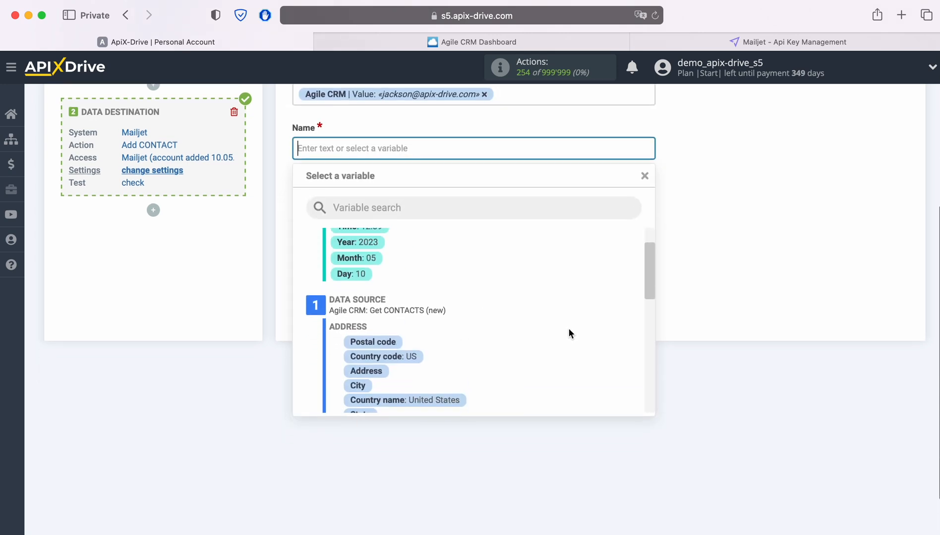
pyautogui.scroll(-4, 568, 329)
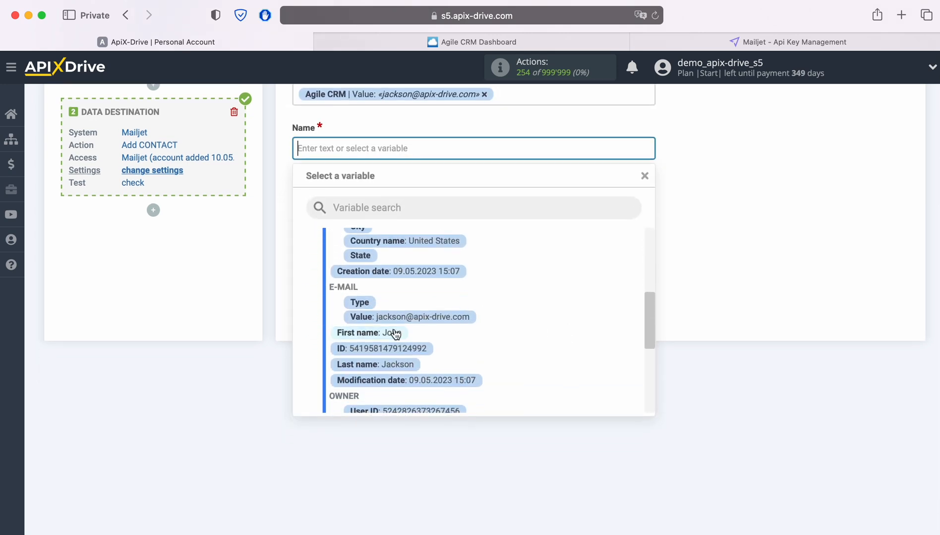
pyautogui.click(395, 333)
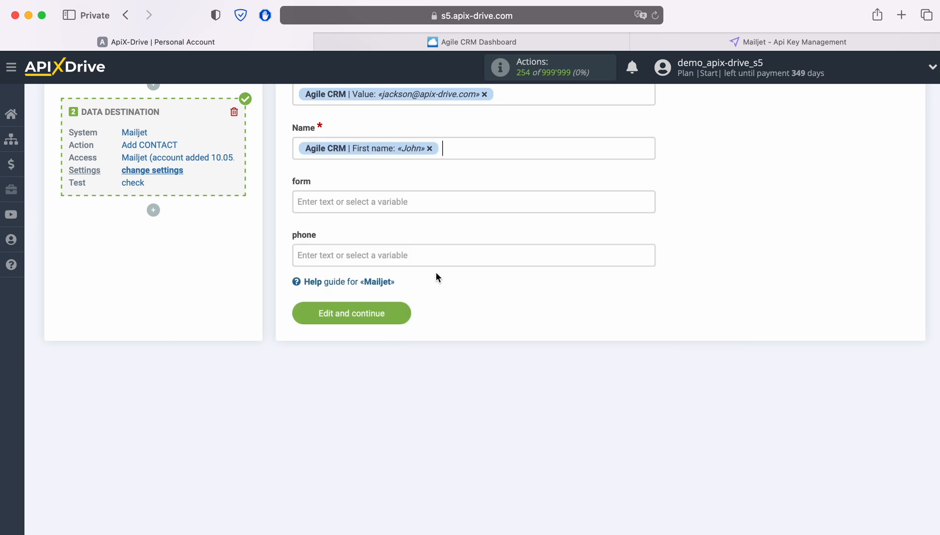
# Add the Agile CRM Last name variable to the destination's Name field and map the form field to the Tags variable.
pyautogui.click(480, 148)
pyautogui.click(395, 368)
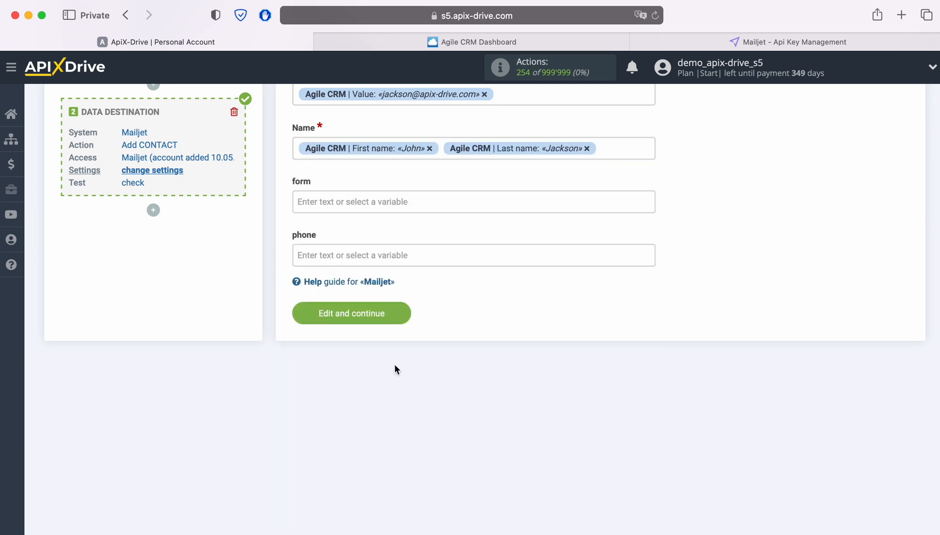
pyautogui.click(353, 201)
pyautogui.scroll(-5, 548, 315)
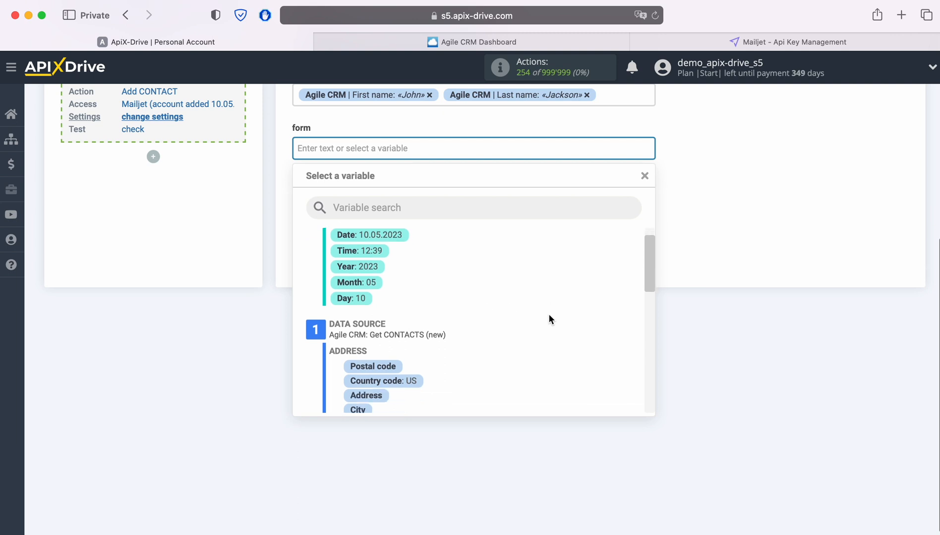
pyautogui.scroll(-4, 553, 313)
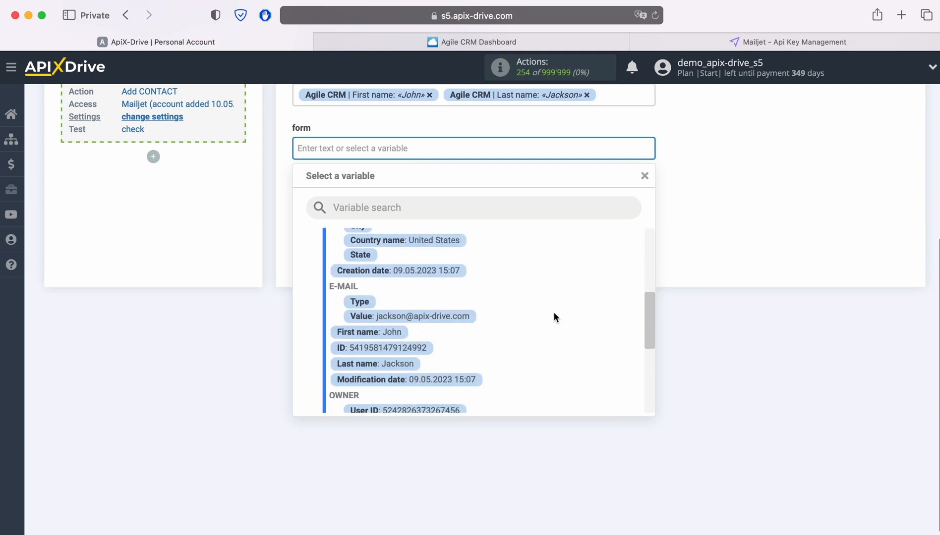
pyautogui.scroll(-3, 554, 317)
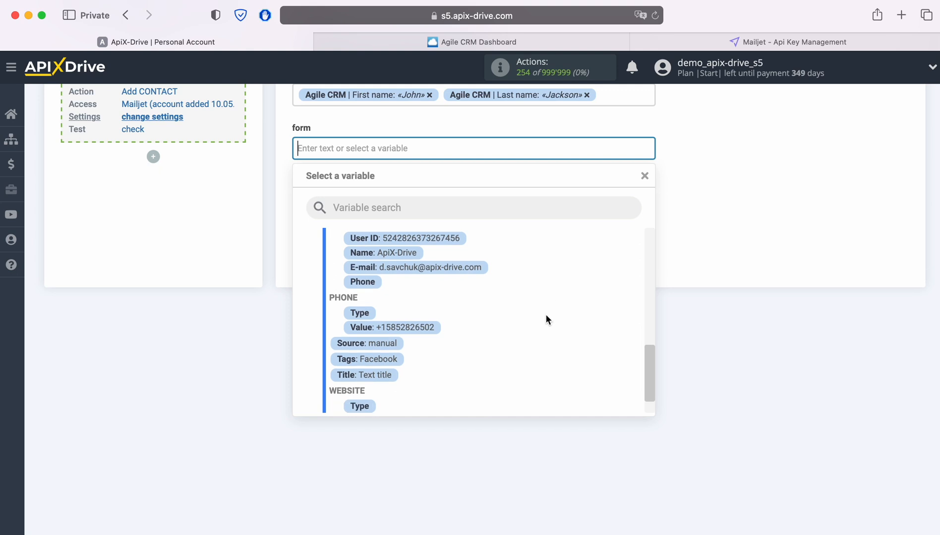
pyautogui.click(382, 359)
# Map the destination's phone field to the Agile CRM phone Value variable and continue to the test stage.
pyautogui.click(373, 202)
pyautogui.scroll(-5, 551, 339)
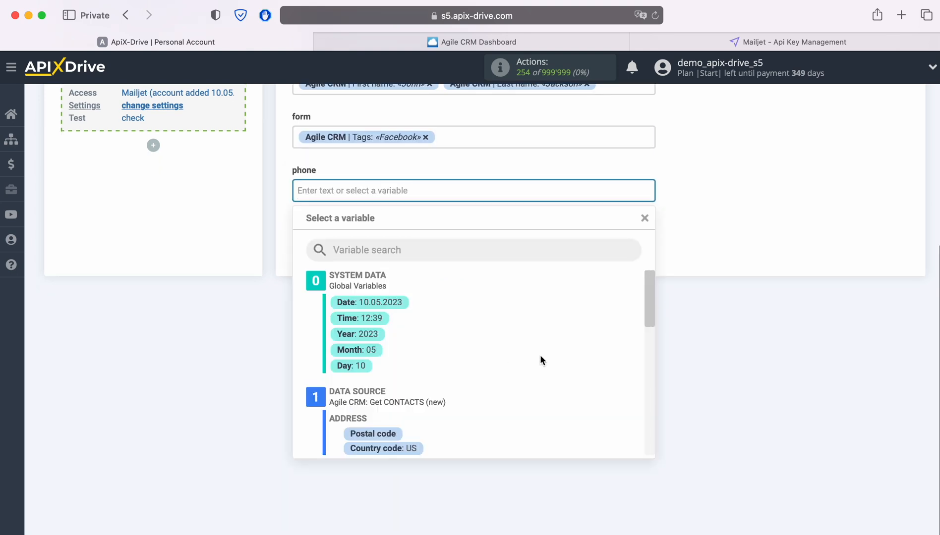
pyautogui.scroll(-5, 550, 338)
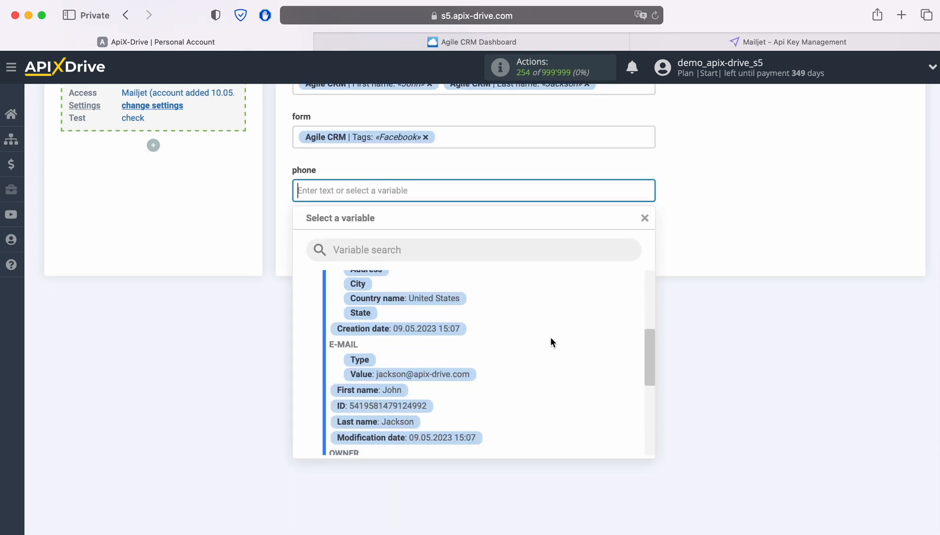
pyautogui.scroll(-3, 550, 337)
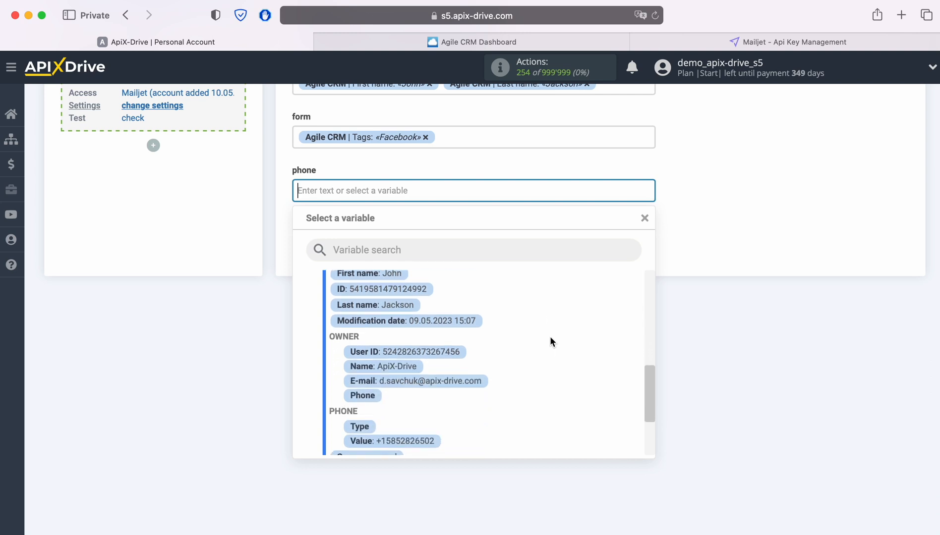
pyautogui.click(429, 383)
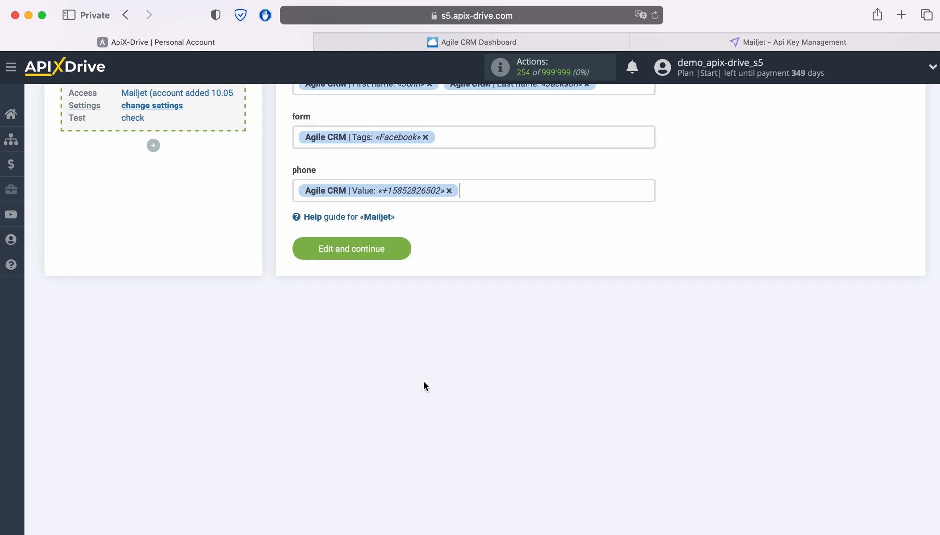
pyautogui.click(406, 253)
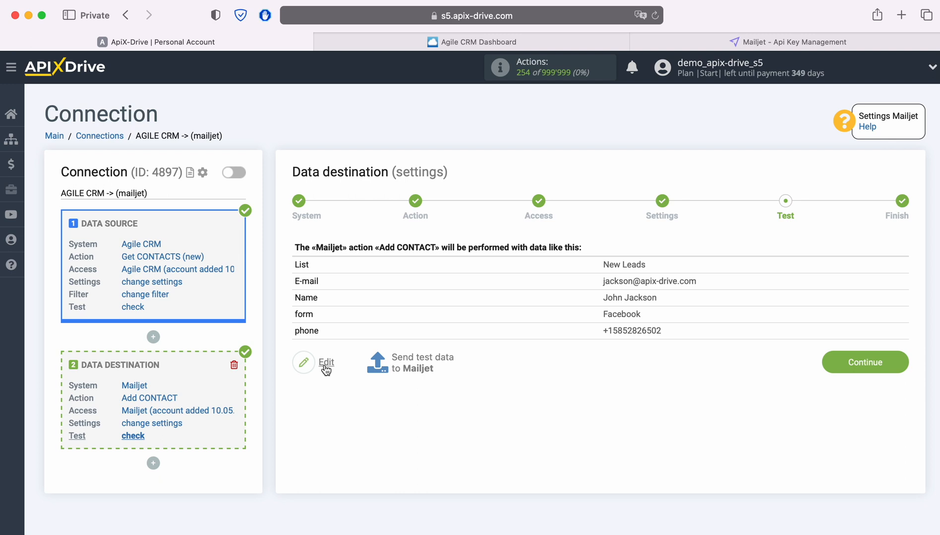
# Send test data to Mailjet, and check the added contact's lists and properties in Mailjet's New Leads list.
pyautogui.click(420, 361)
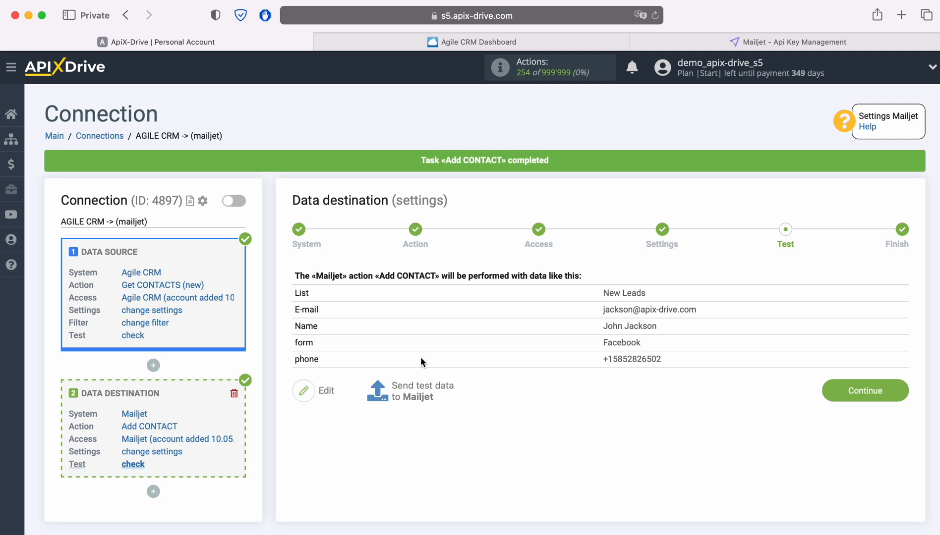
pyautogui.click(662, 40)
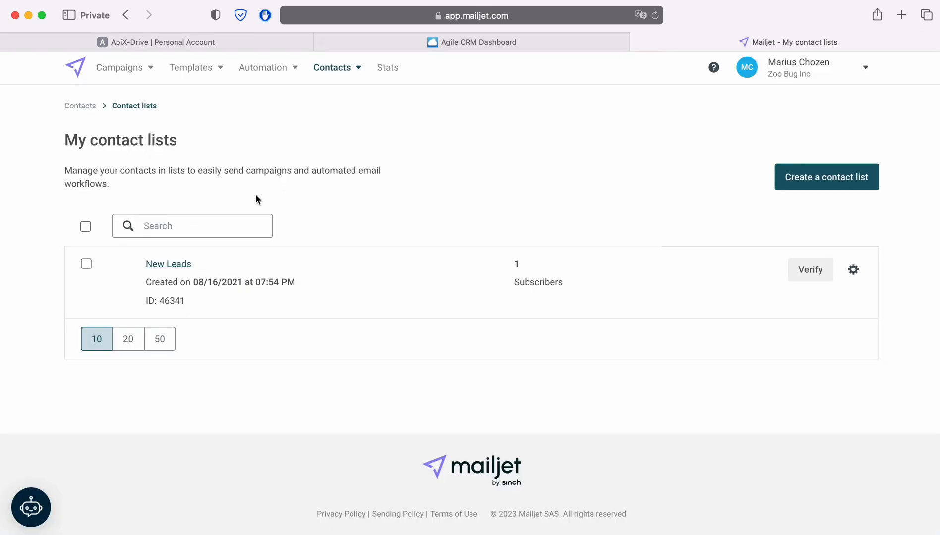
pyautogui.click(177, 264)
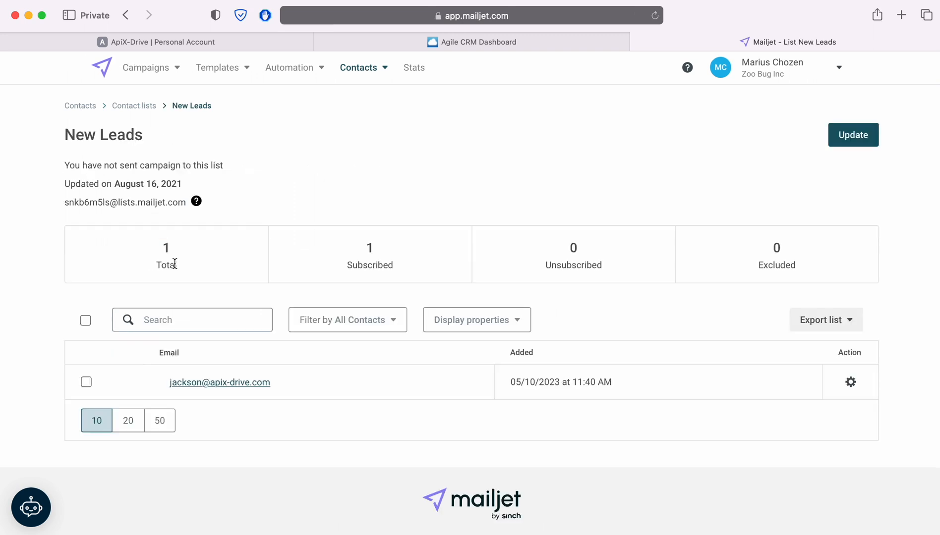
pyautogui.click(206, 385)
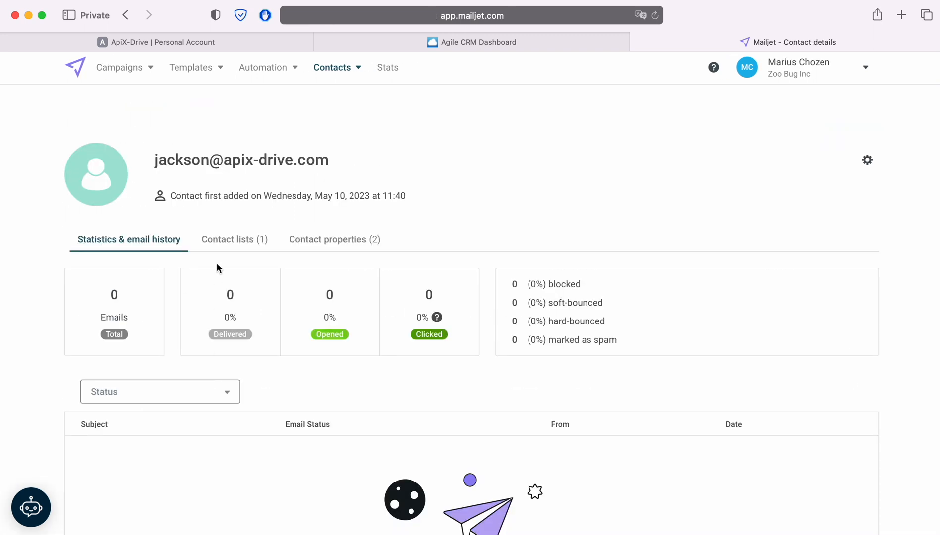
pyautogui.click(218, 243)
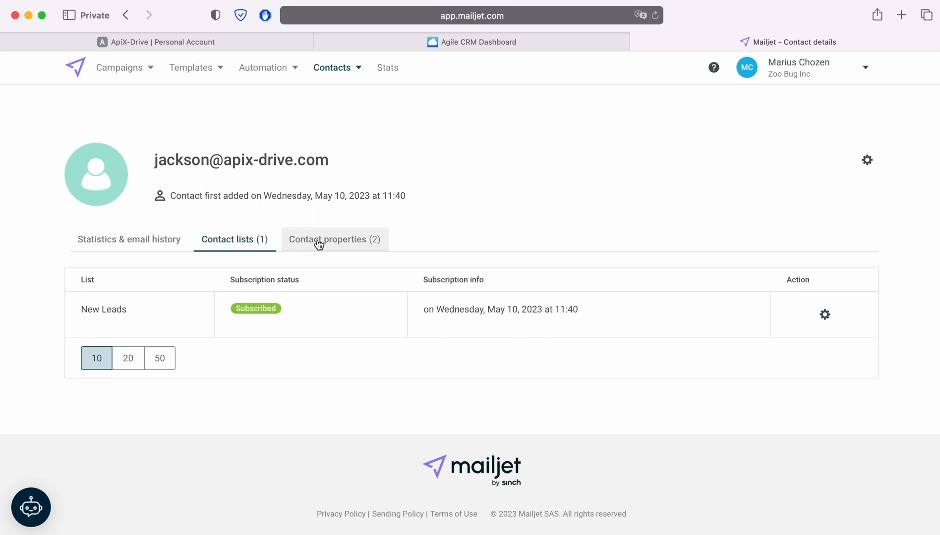
pyautogui.click(319, 241)
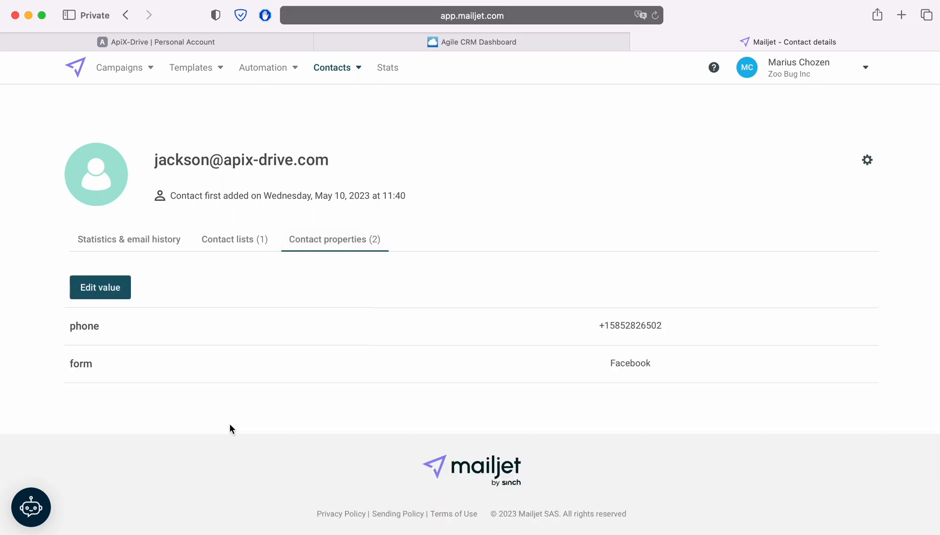
# Return to ApiX-Drive, finish the data destination setup and enable automatic updates for the connection.
pyautogui.click(195, 43)
pyautogui.click(887, 397)
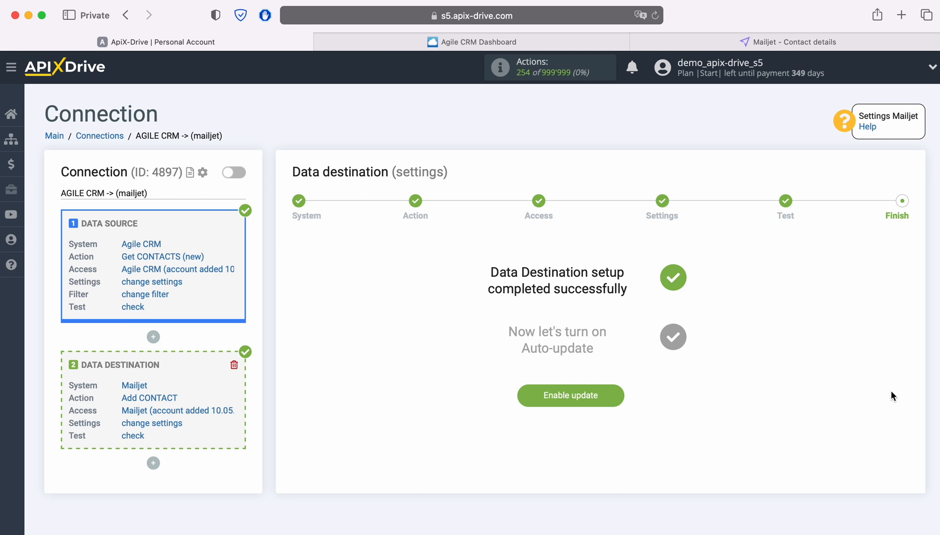
pyautogui.click(613, 395)
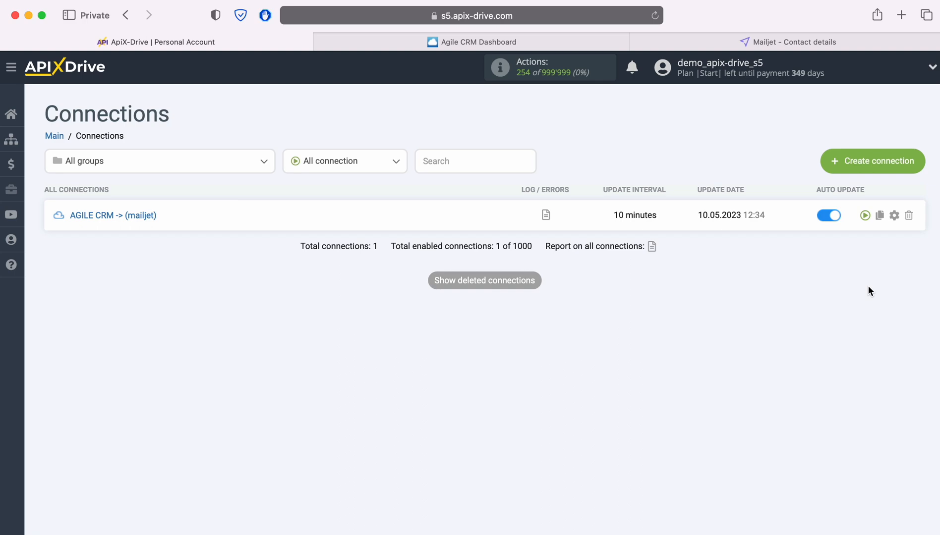
# Set the AGILE CRM -> (mailjet) connection's update interval to 5 minutes and save the connection setup.
pyautogui.click(894, 215)
pyautogui.click(446, 307)
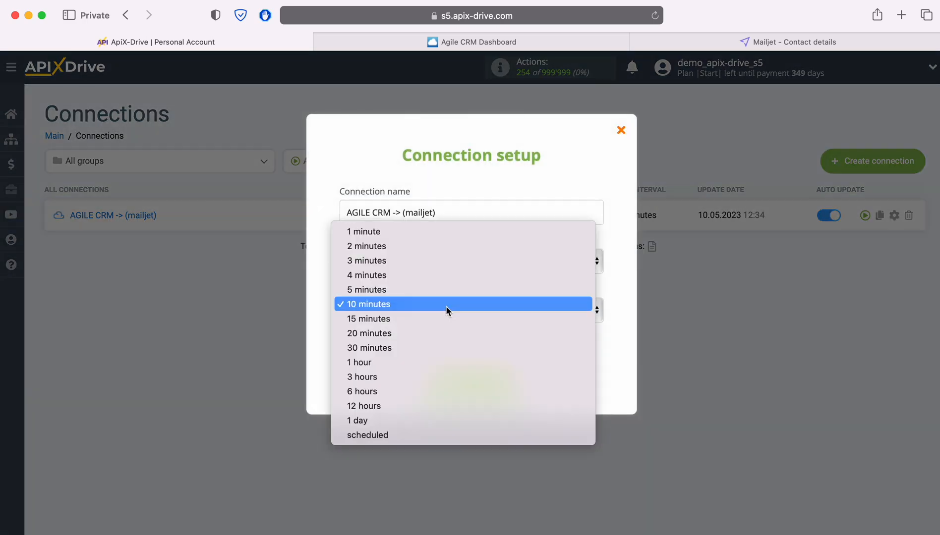
pyautogui.click(404, 290)
pyautogui.click(517, 389)
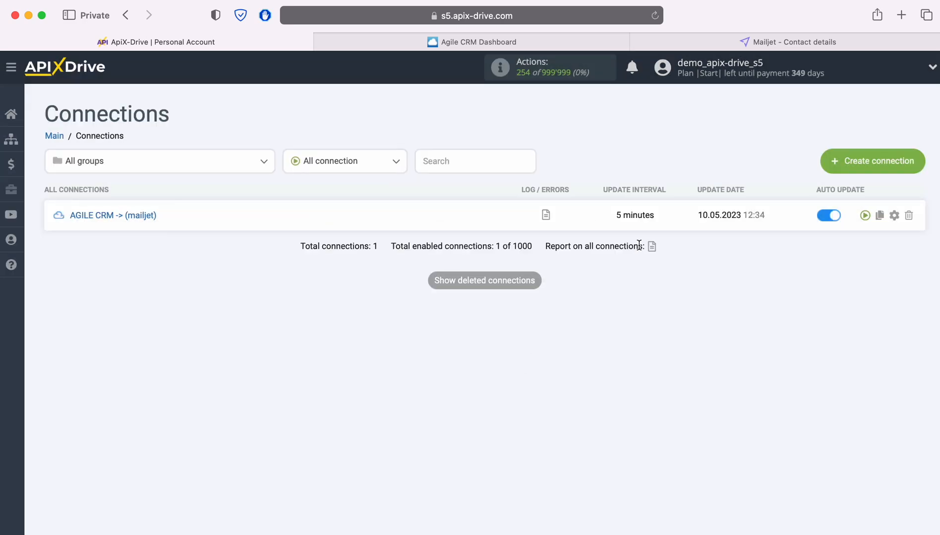